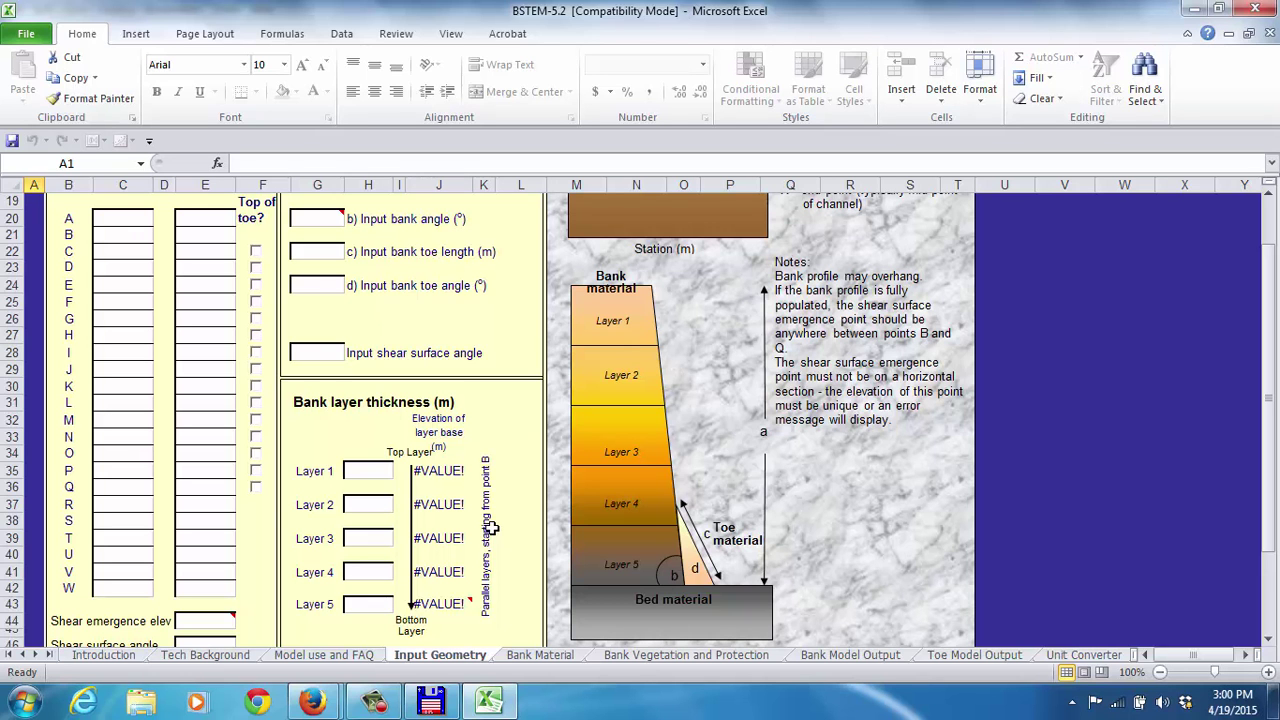
# - Enter station 0 m and elevation 2.5 m for point A of the Option A bank profile
pyautogui.click(1267, 194)
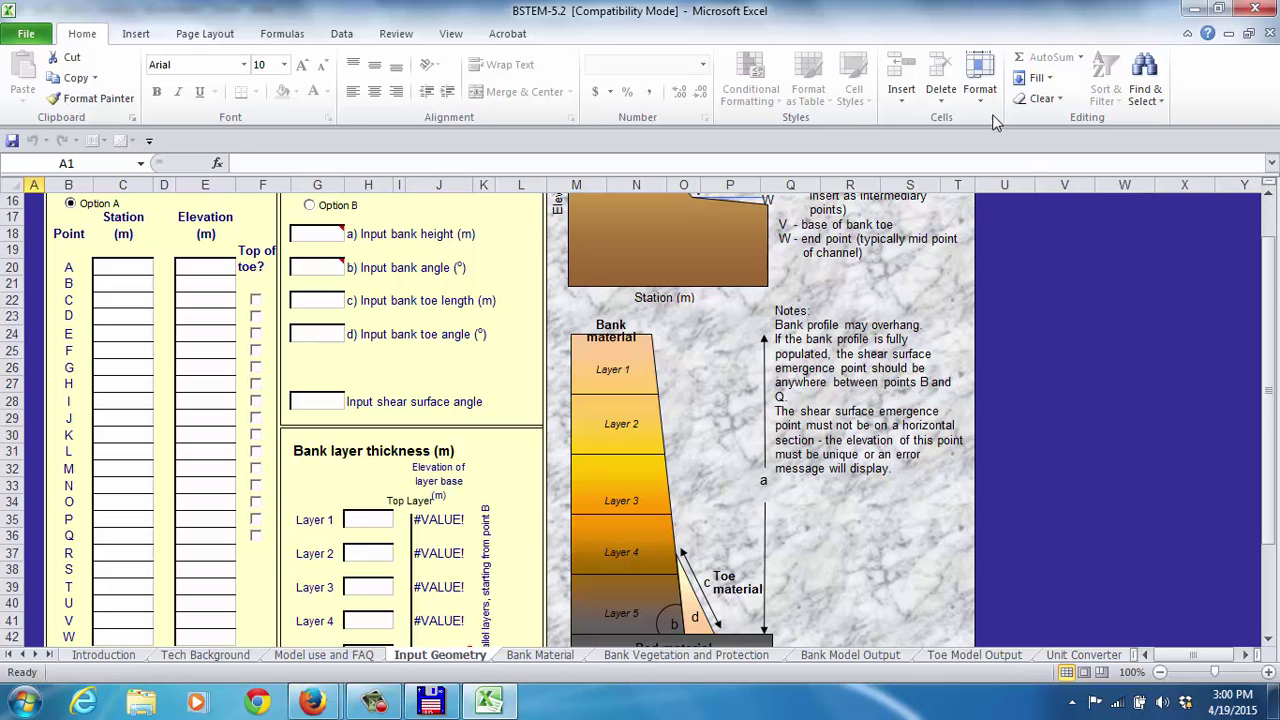
pyautogui.doubleClick(127, 276)
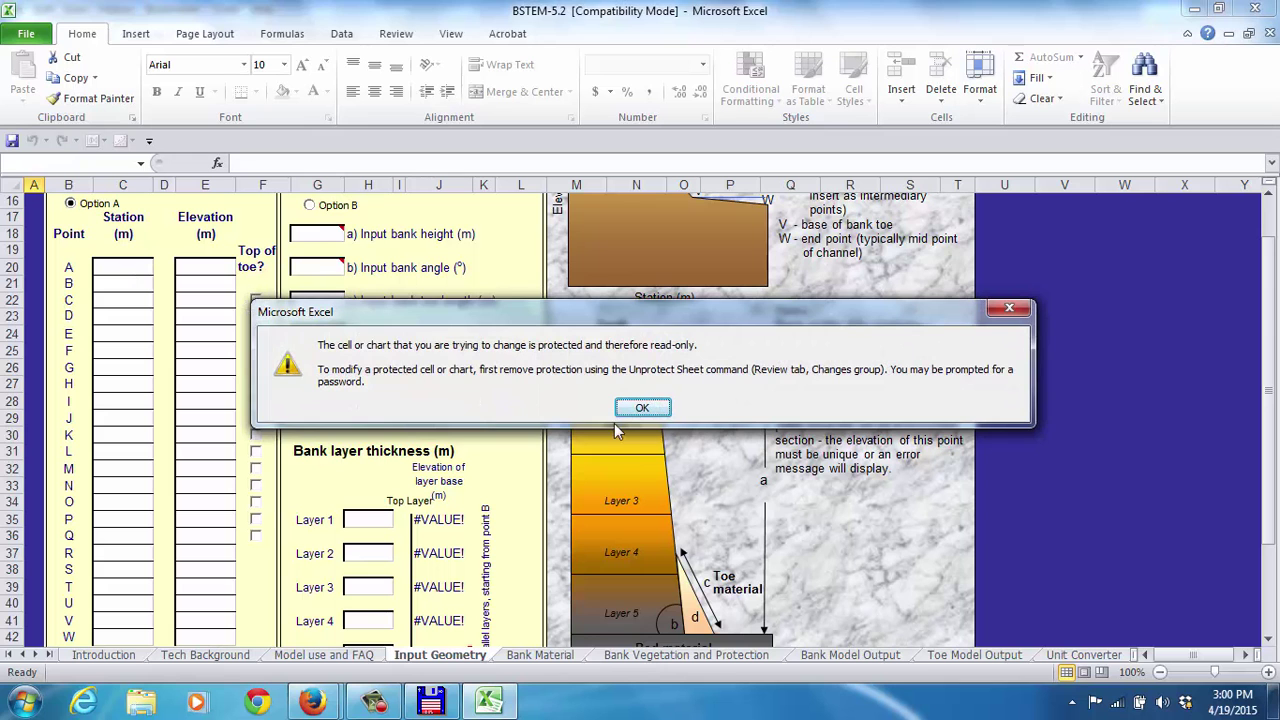
pyautogui.click(645, 409)
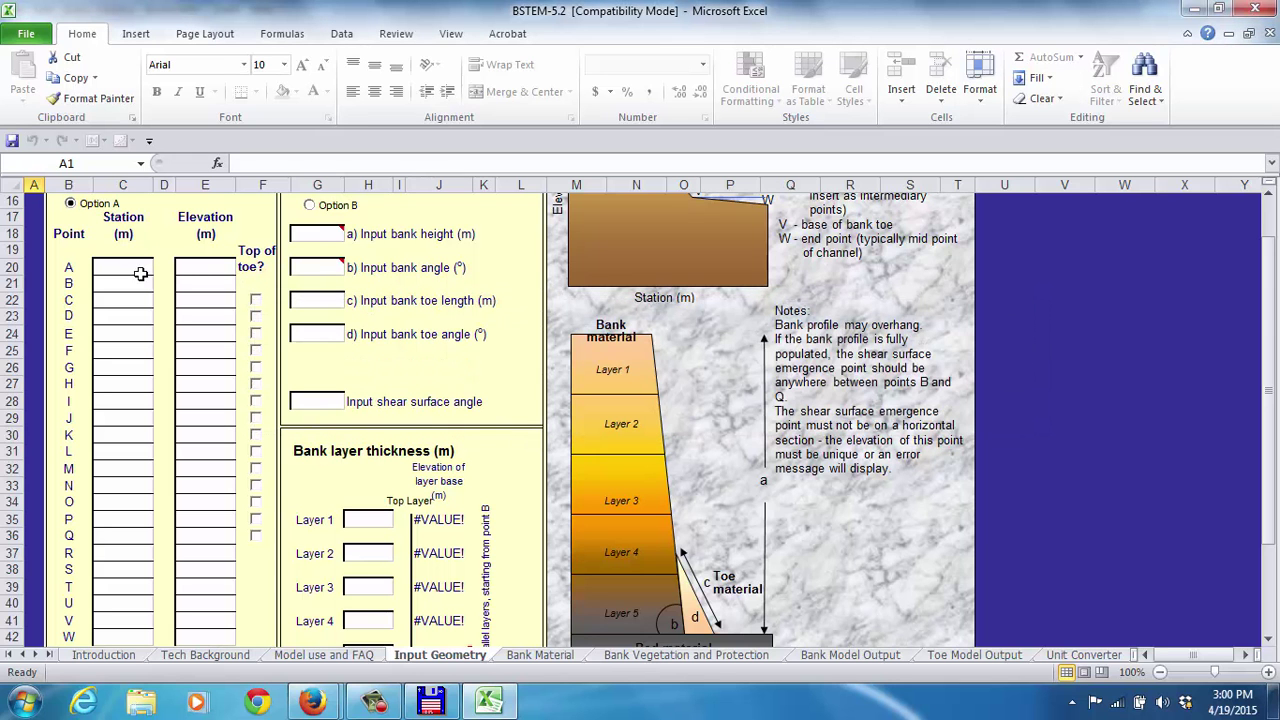
pyautogui.click(144, 280)
pyautogui.click(135, 267)
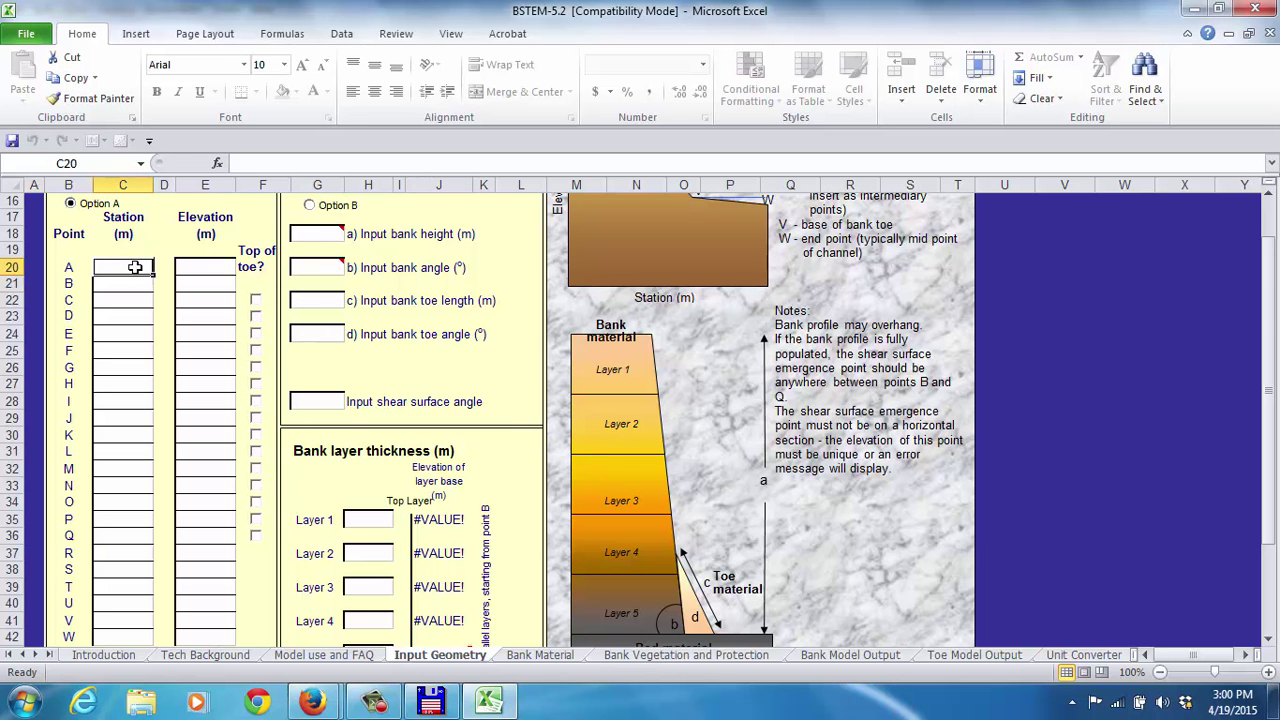
pyautogui.write('0.')
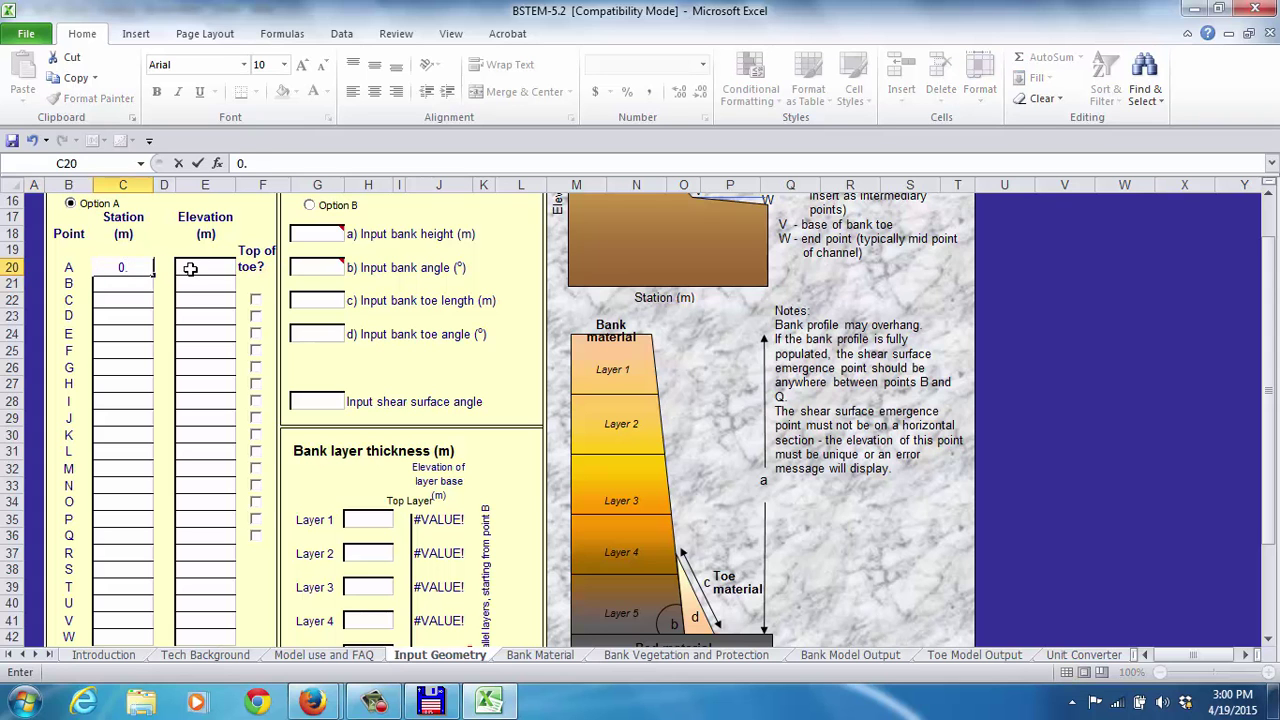
pyautogui.click(190, 267)
pyautogui.write('2.5')
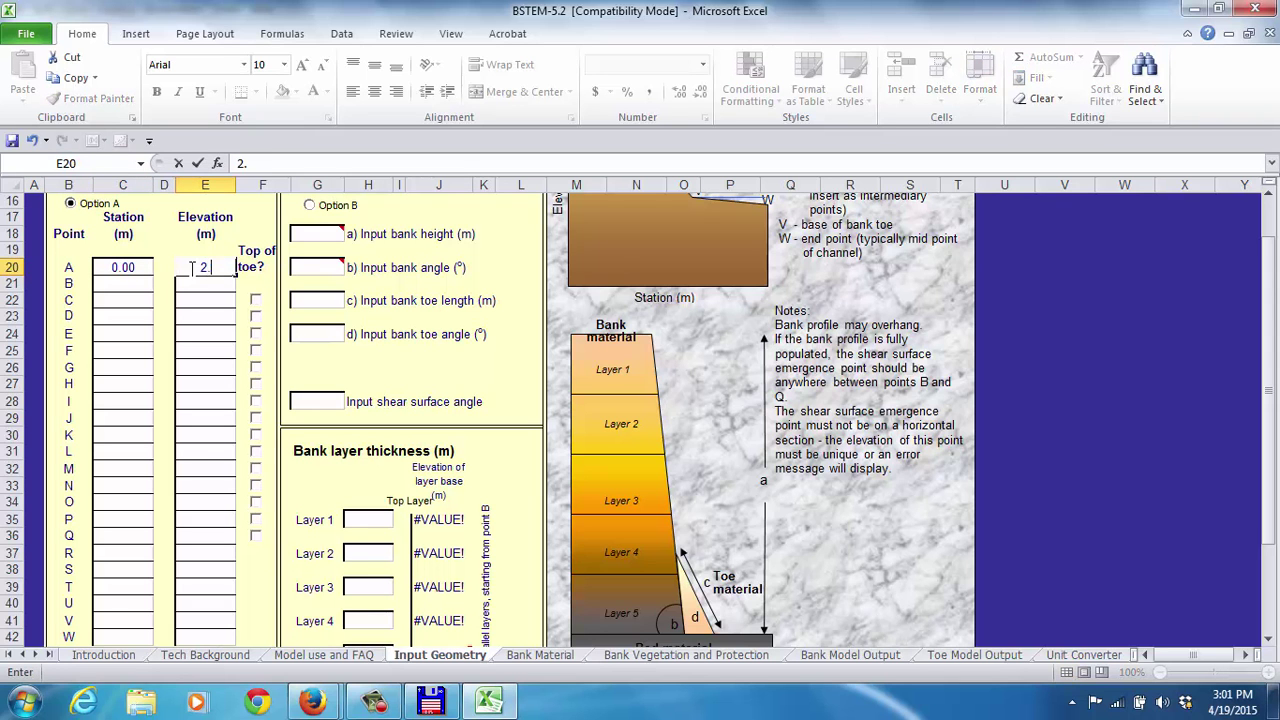
# - Enter station 2.5 m and elevation 2.5 m for point B of the bank profile
pyautogui.click(116, 284)
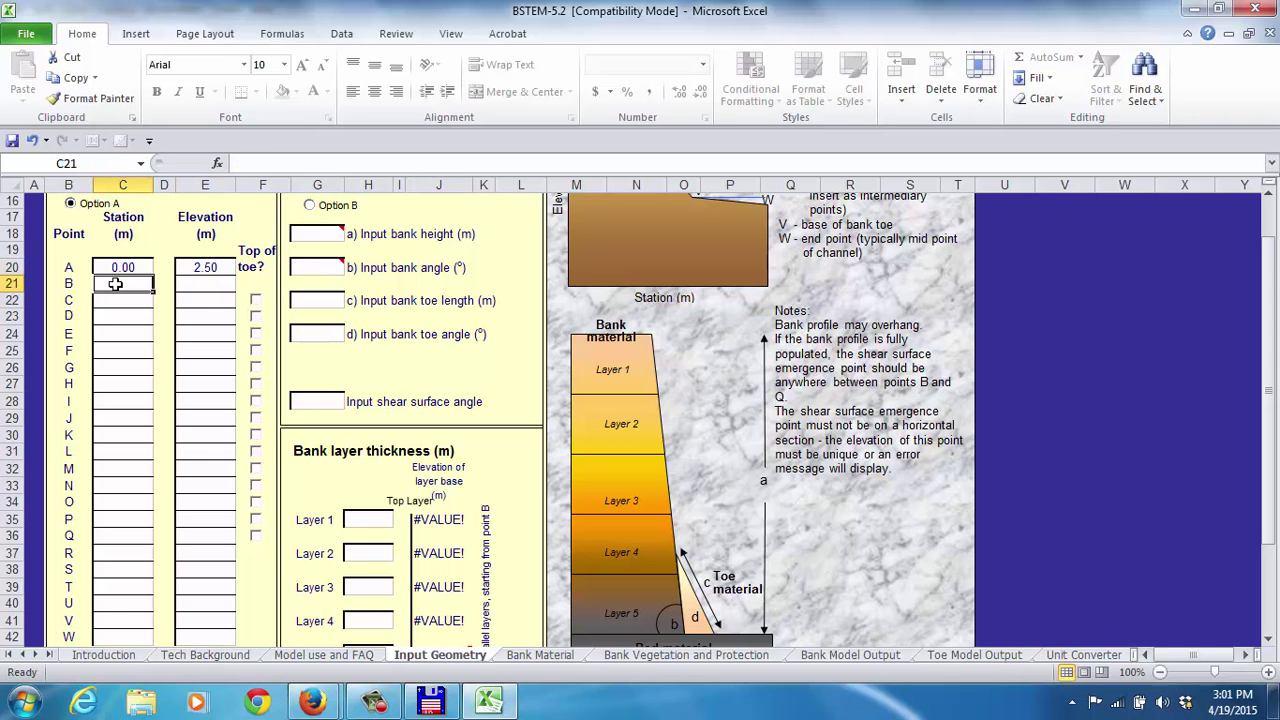
pyautogui.write('2.5')
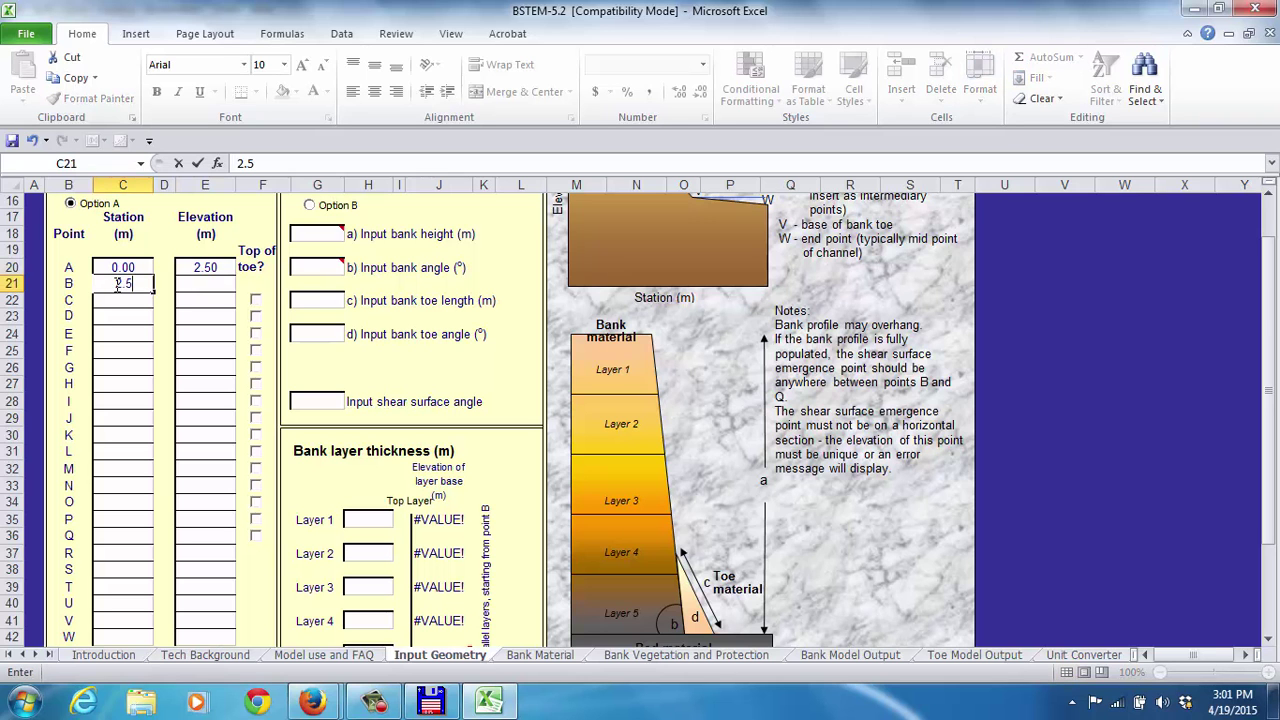
pyautogui.click(200, 285)
pyautogui.write('2')
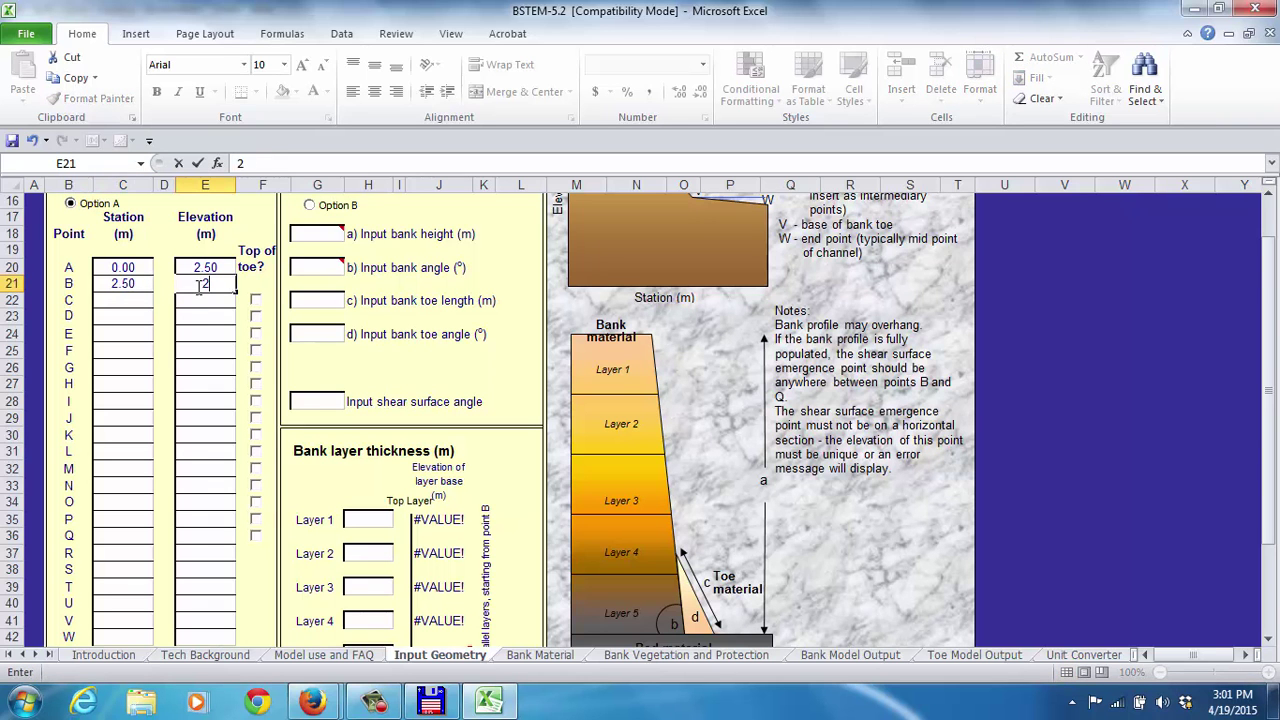
pyautogui.write('.5')
# - Enter station 3.95 m and elevation 0.57 m for point C of the bank profile
pyautogui.click(133, 300)
pyautogui.write('3.')
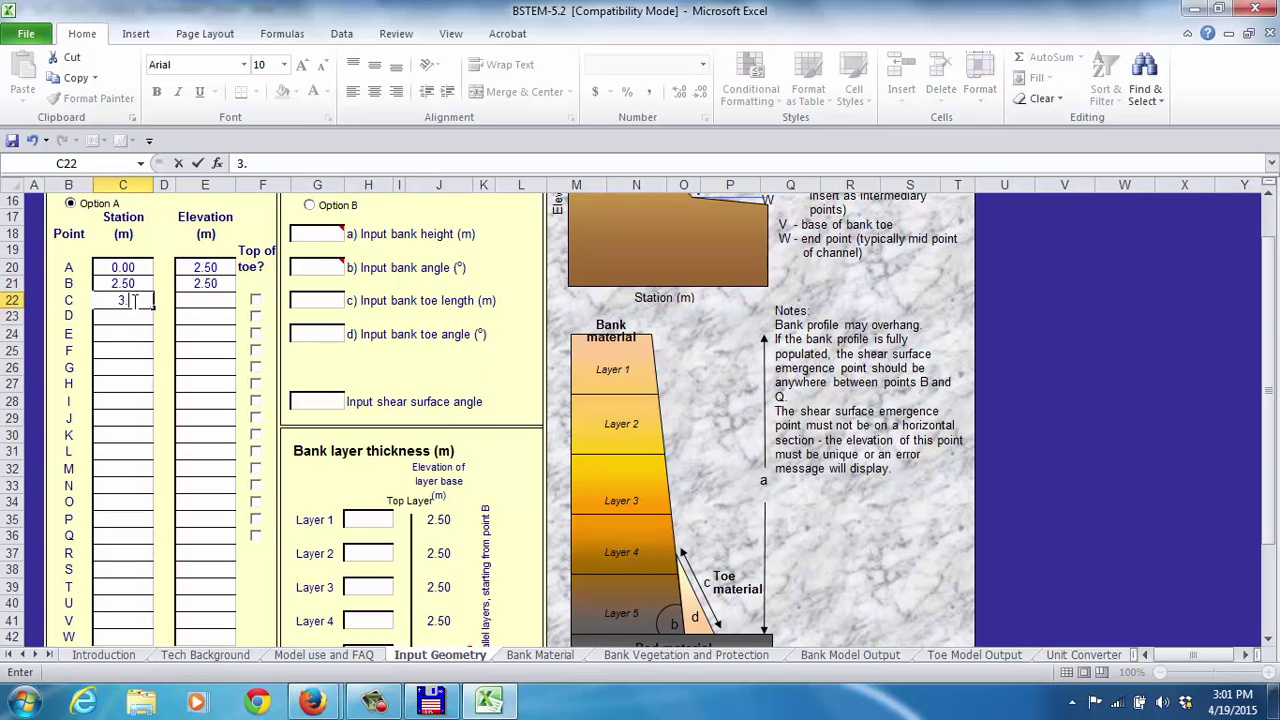
pyautogui.write('95')
pyautogui.click(219, 303)
pyautogui.write('0.57')
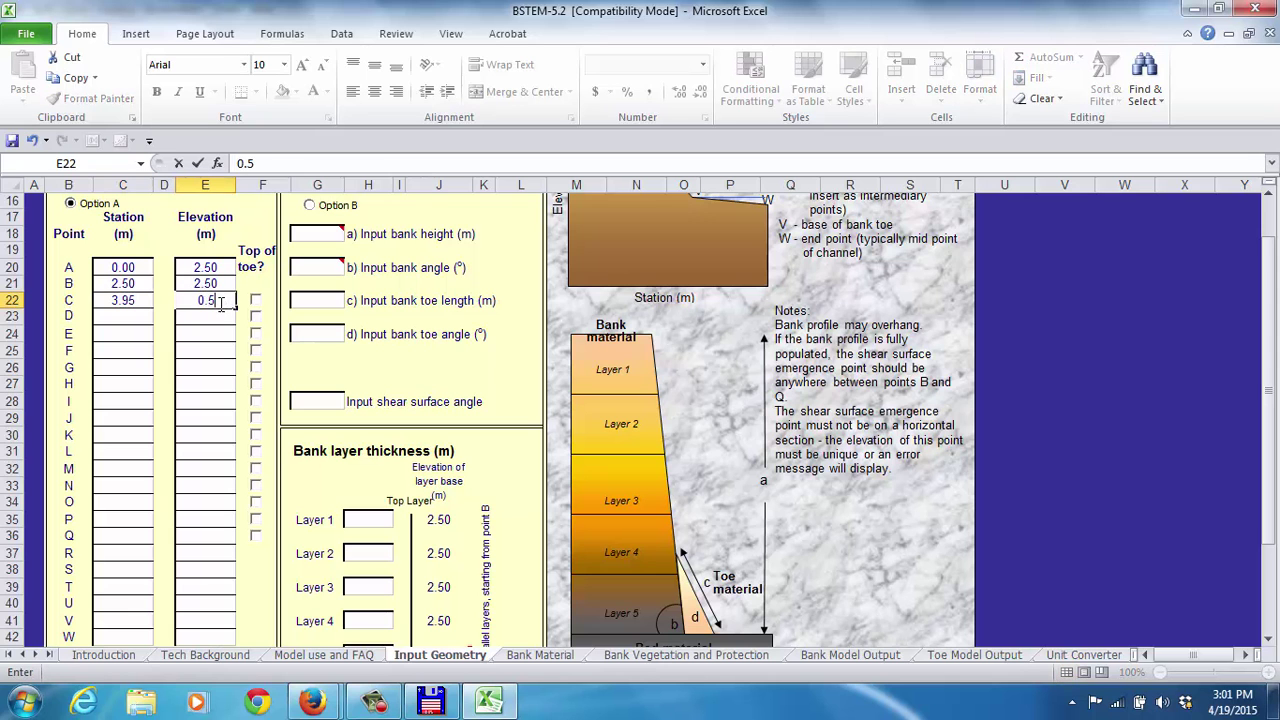
# - Enter station 6.41 m and elevation 0 m for point D, and mark point C as the top of toe
pyautogui.click(130, 318)
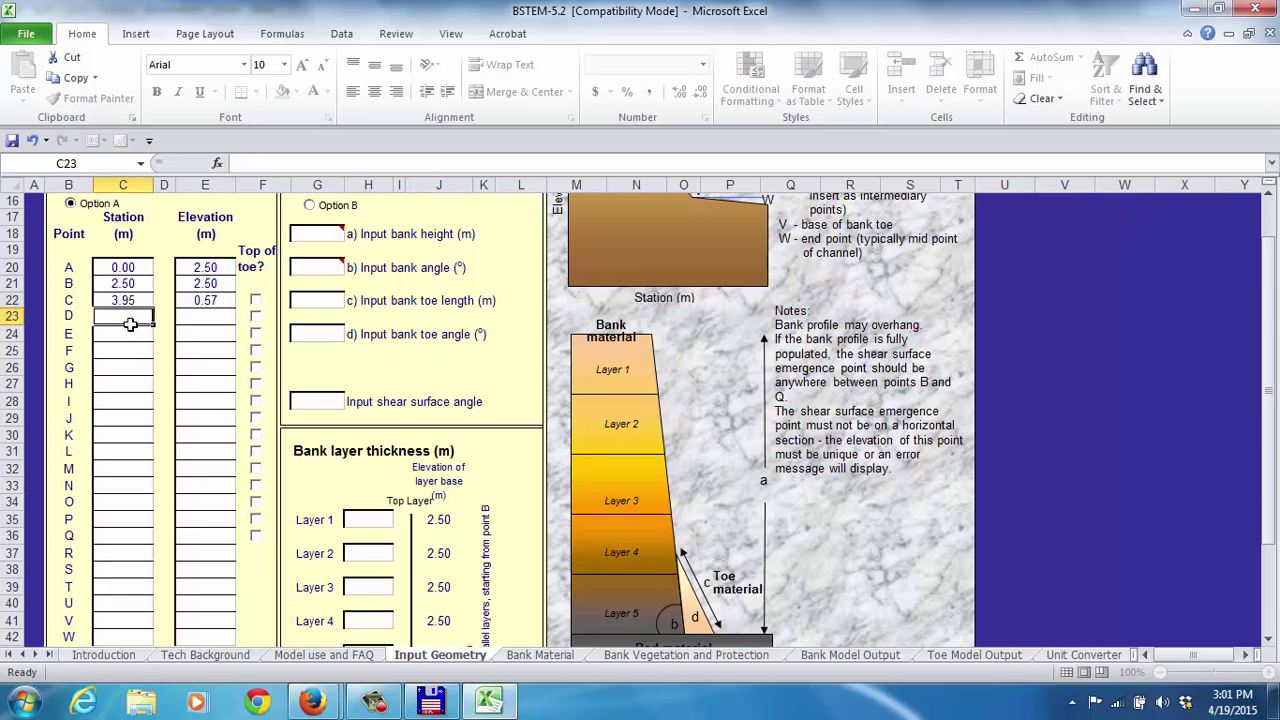
pyautogui.write('6.41')
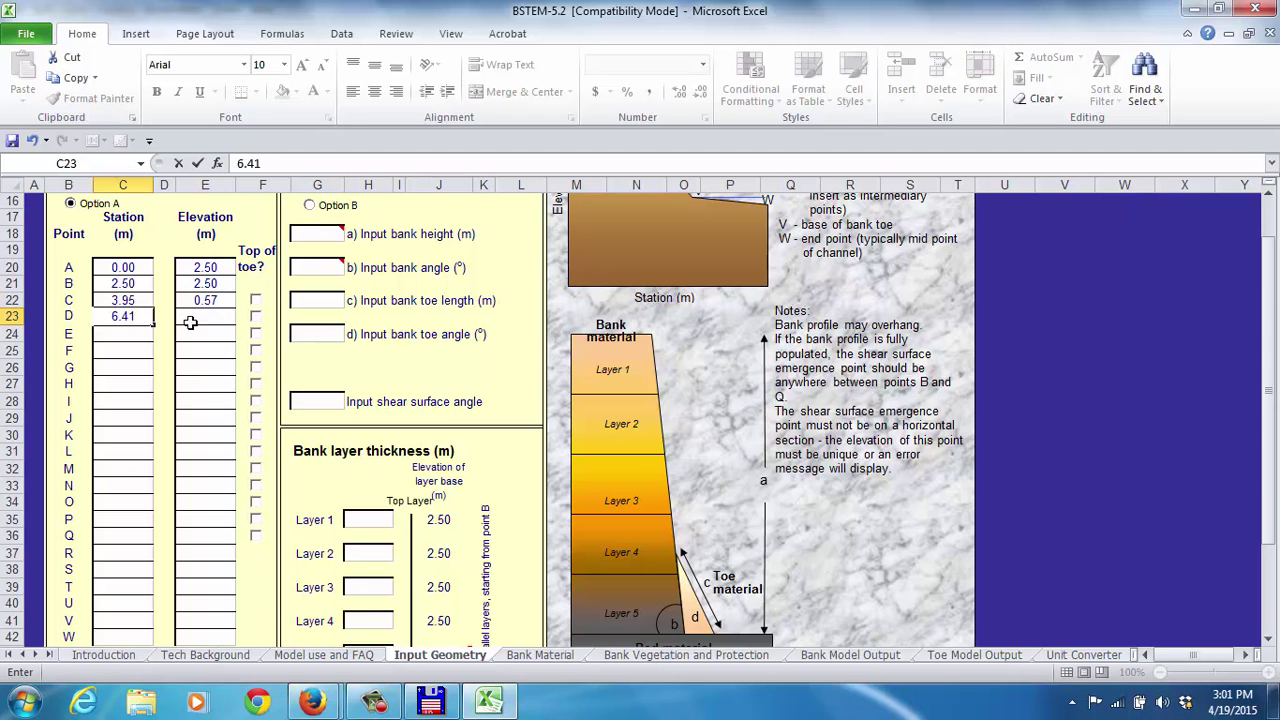
pyautogui.click(199, 325)
pyautogui.write('0')
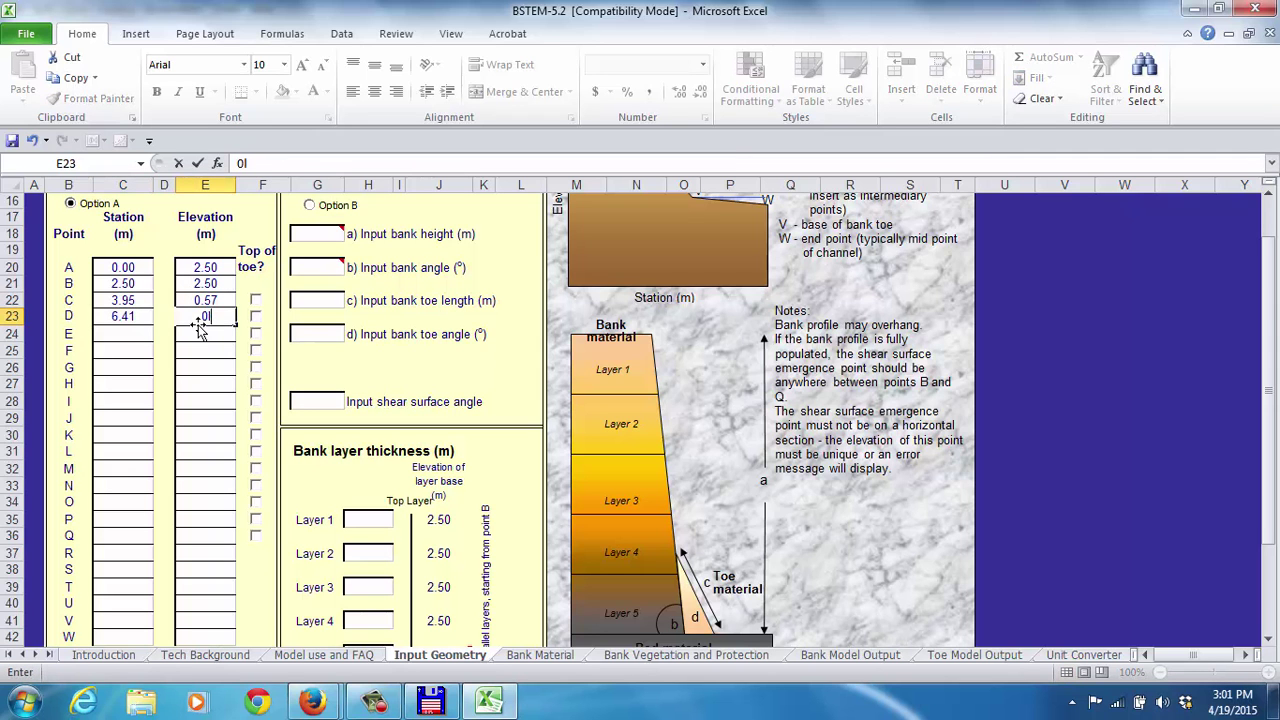
pyautogui.press('BackSpace')
pyautogui.write('0.')
pyautogui.click(257, 301)
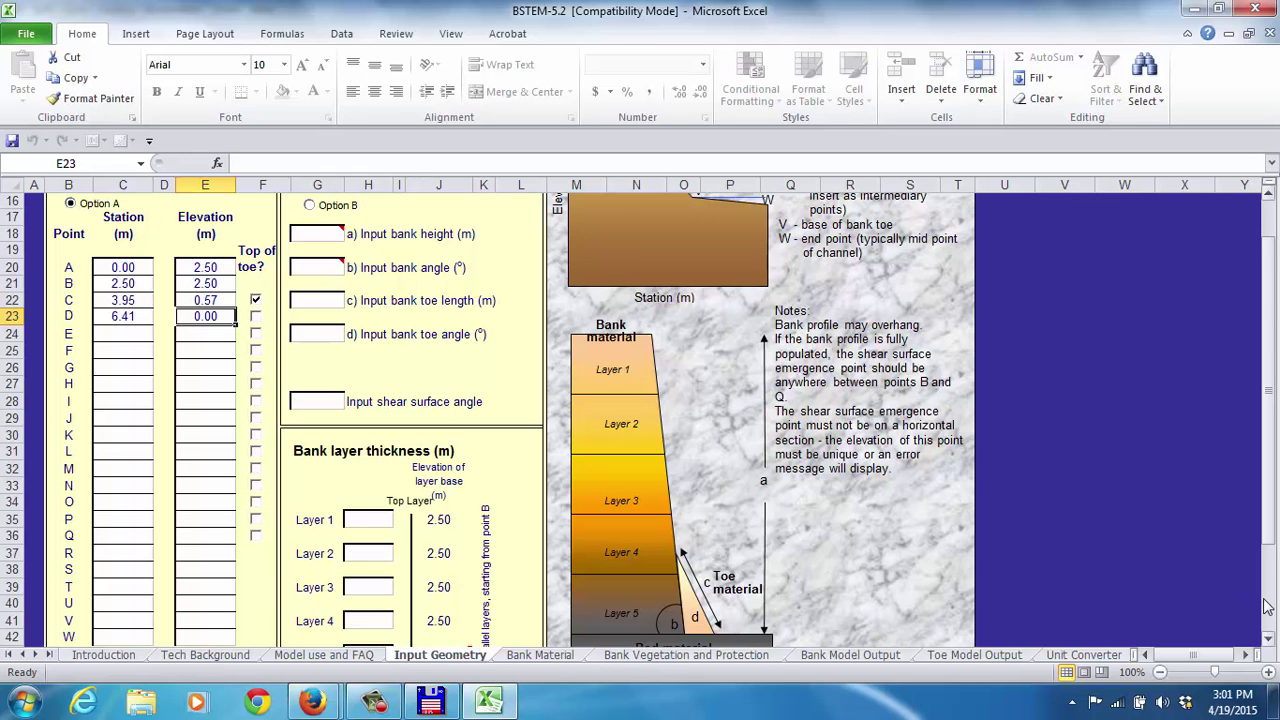
# - Set the bank layer thickness to 0.75 m for Layer 1 and 0.9 m for Layer 2
pyautogui.click(1268, 638)
pyautogui.click(1268, 638)
pyautogui.click(1268, 645)
pyautogui.click(1268, 645)
pyautogui.click(1268, 645)
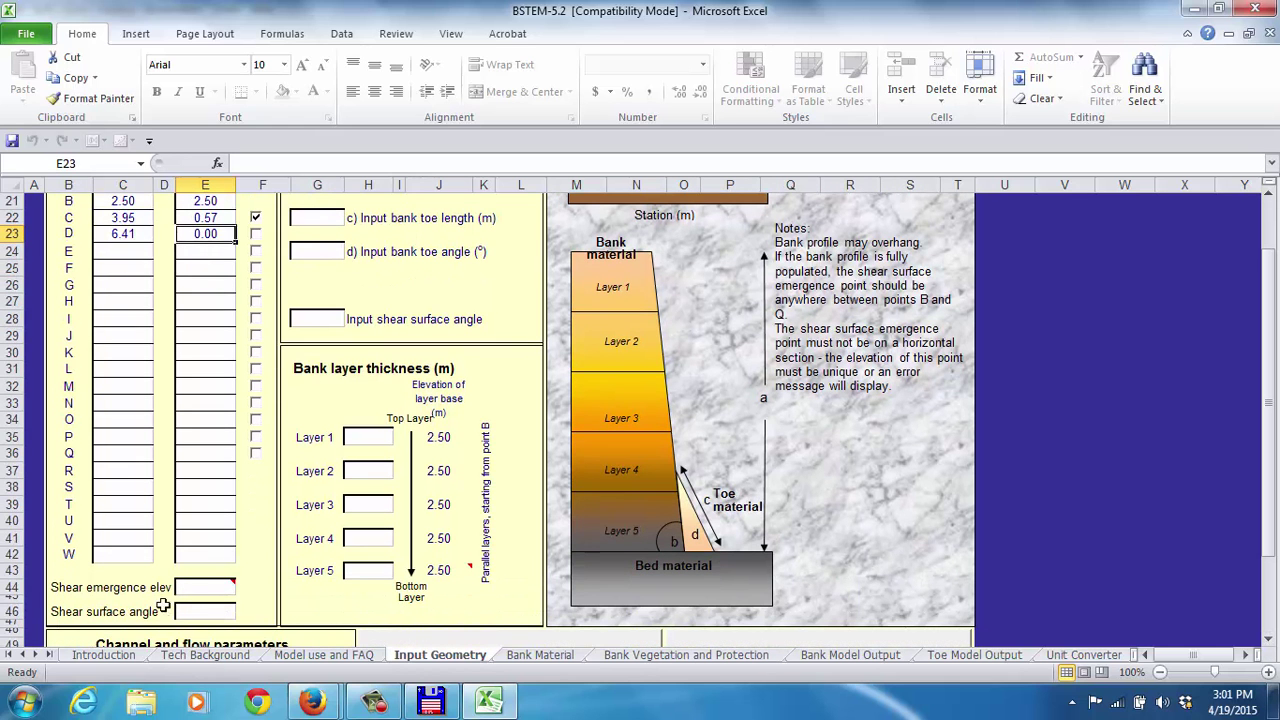
pyautogui.moveTo(193, 590)
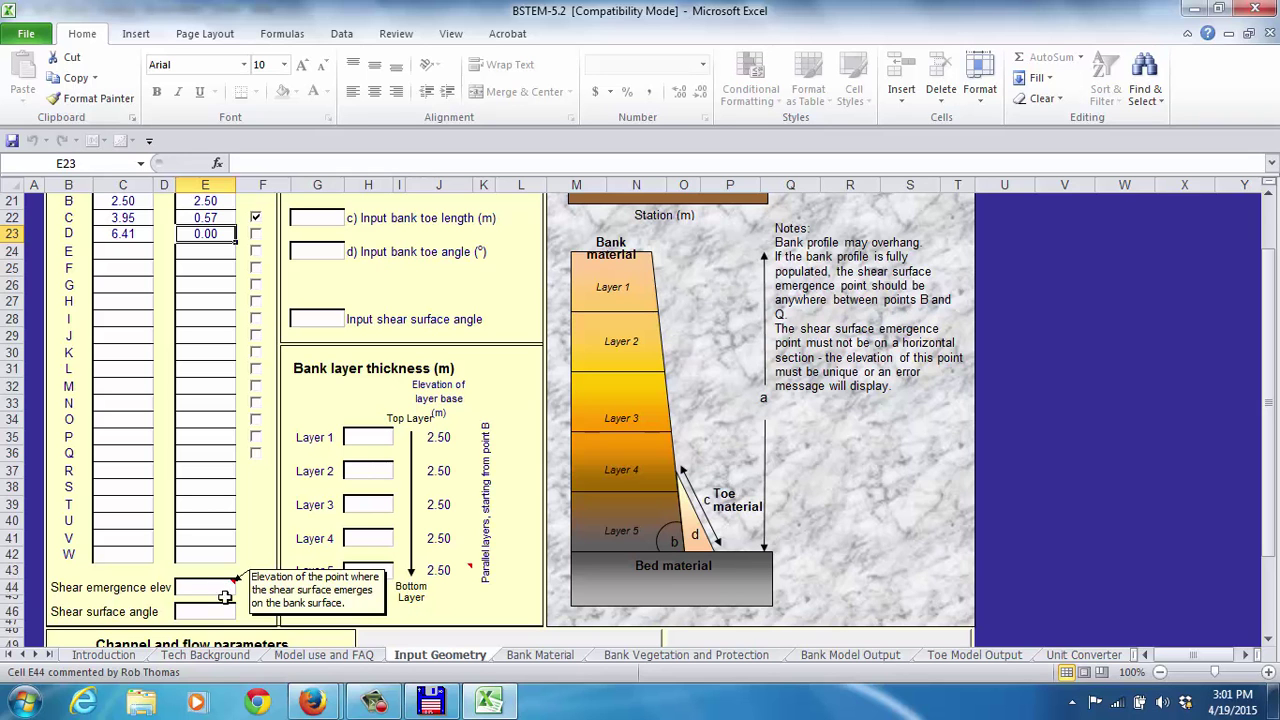
pyautogui.click(357, 437)
pyautogui.write('0')
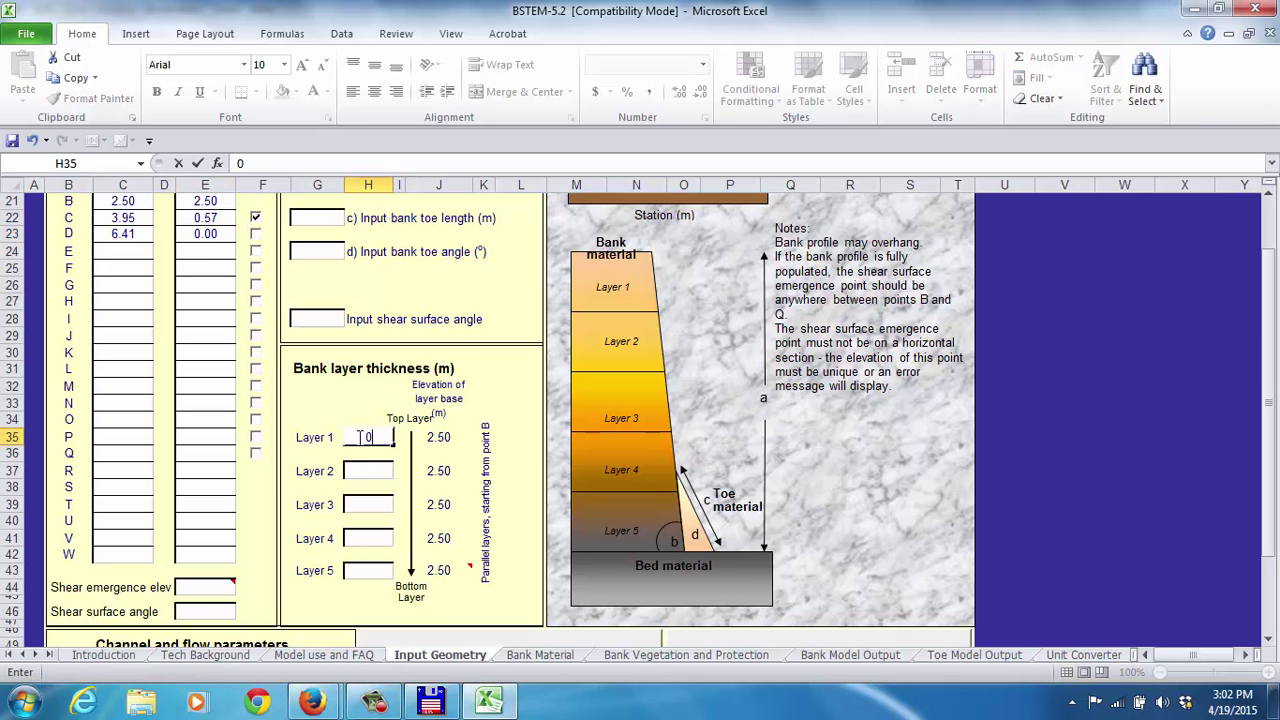
pyautogui.write('.75')
pyautogui.click(370, 470)
pyautogui.write('0.9')
# - Set the bank layer thickness to 0.15 m for Layer 3, 0.35 m for Layer 4 and 0.40 m for Layer 5
pyautogui.click(367, 505)
pyautogui.write('0.15')
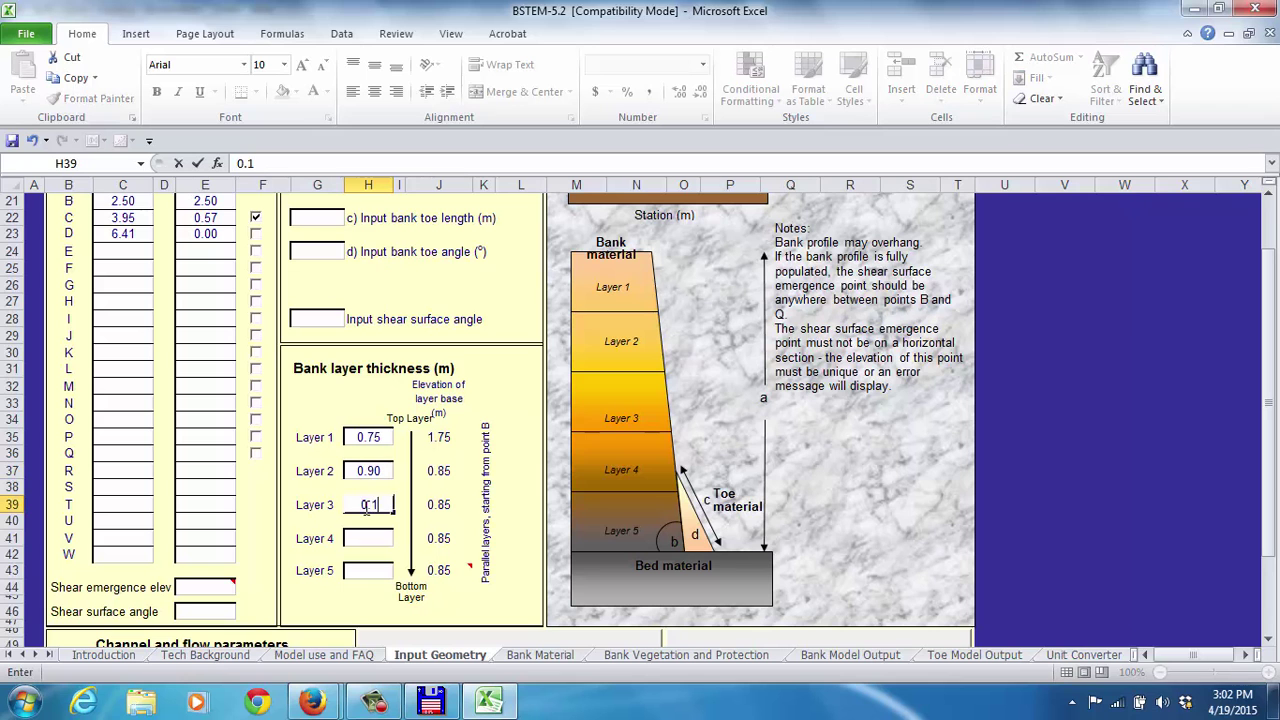
pyautogui.click(372, 532)
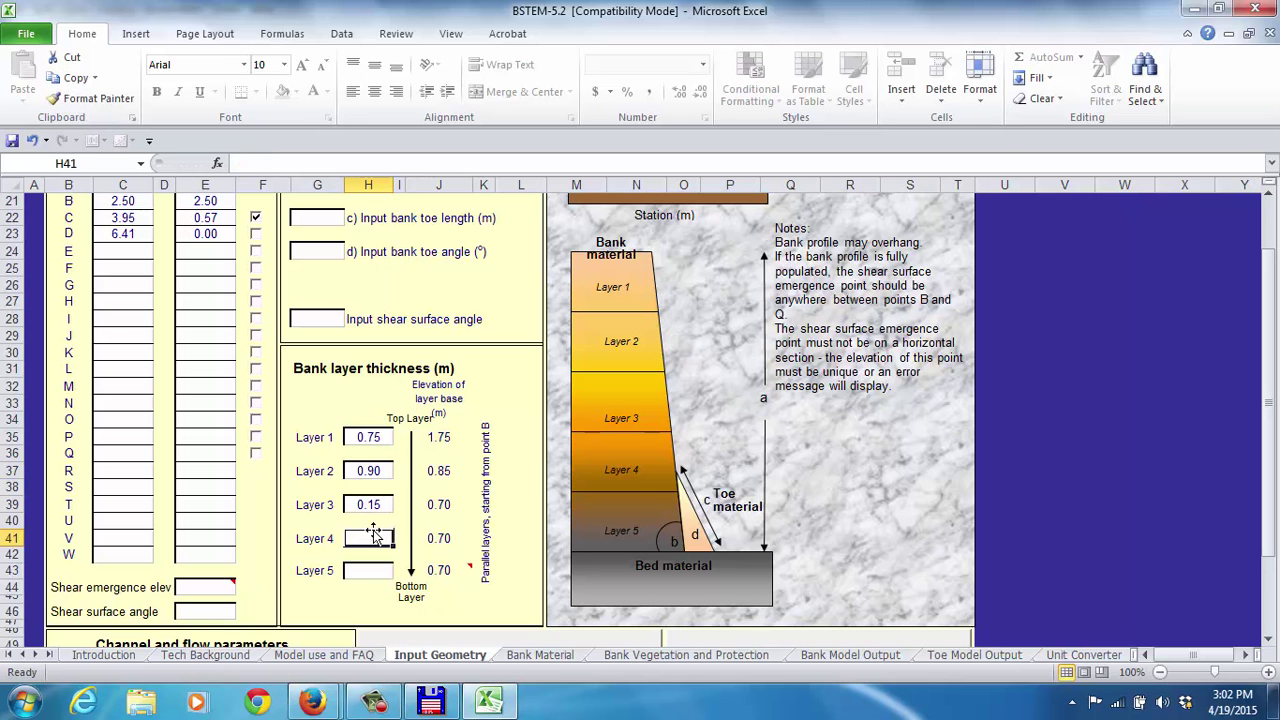
pyautogui.write('0.3')
pyautogui.write('5')
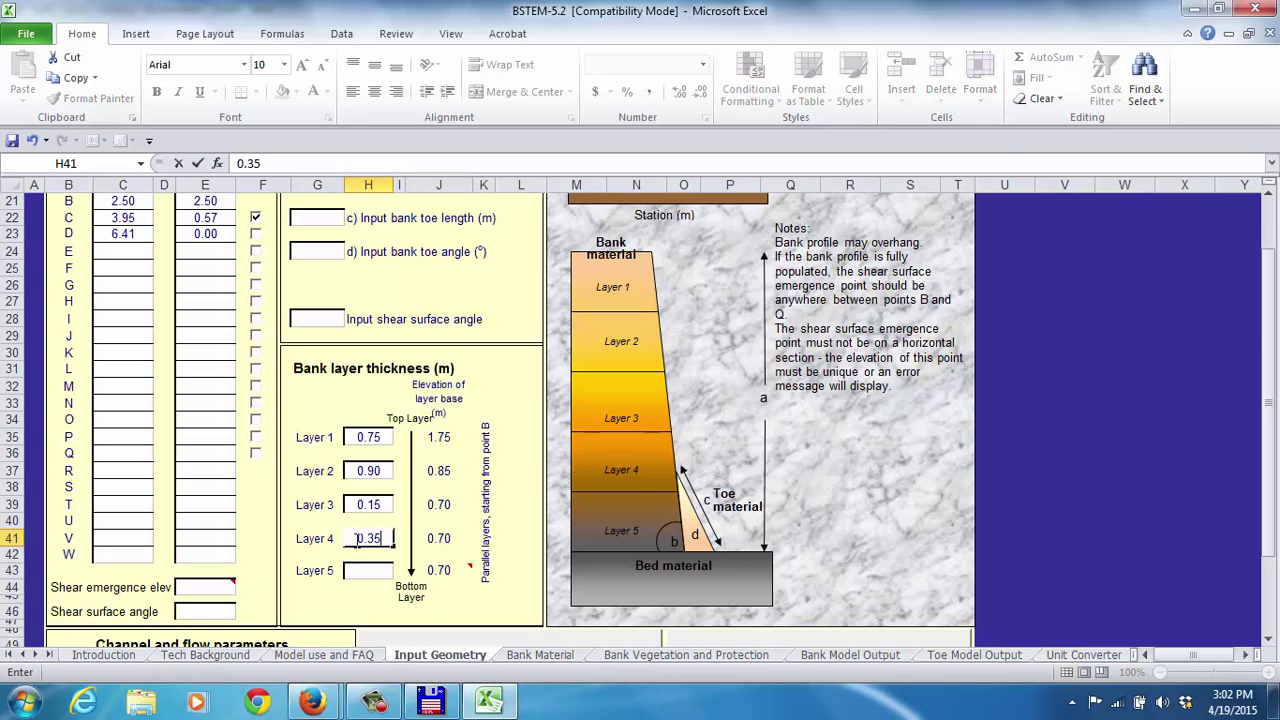
pyautogui.click(360, 570)
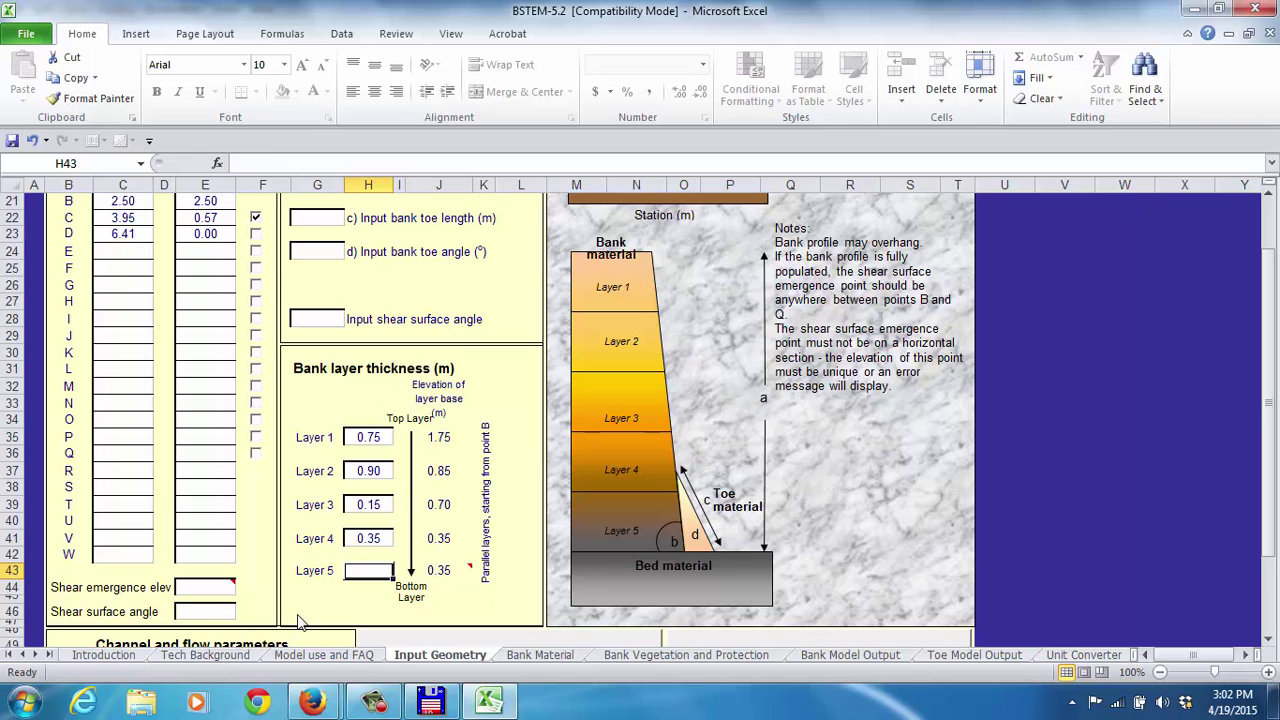
pyautogui.write('0.40')
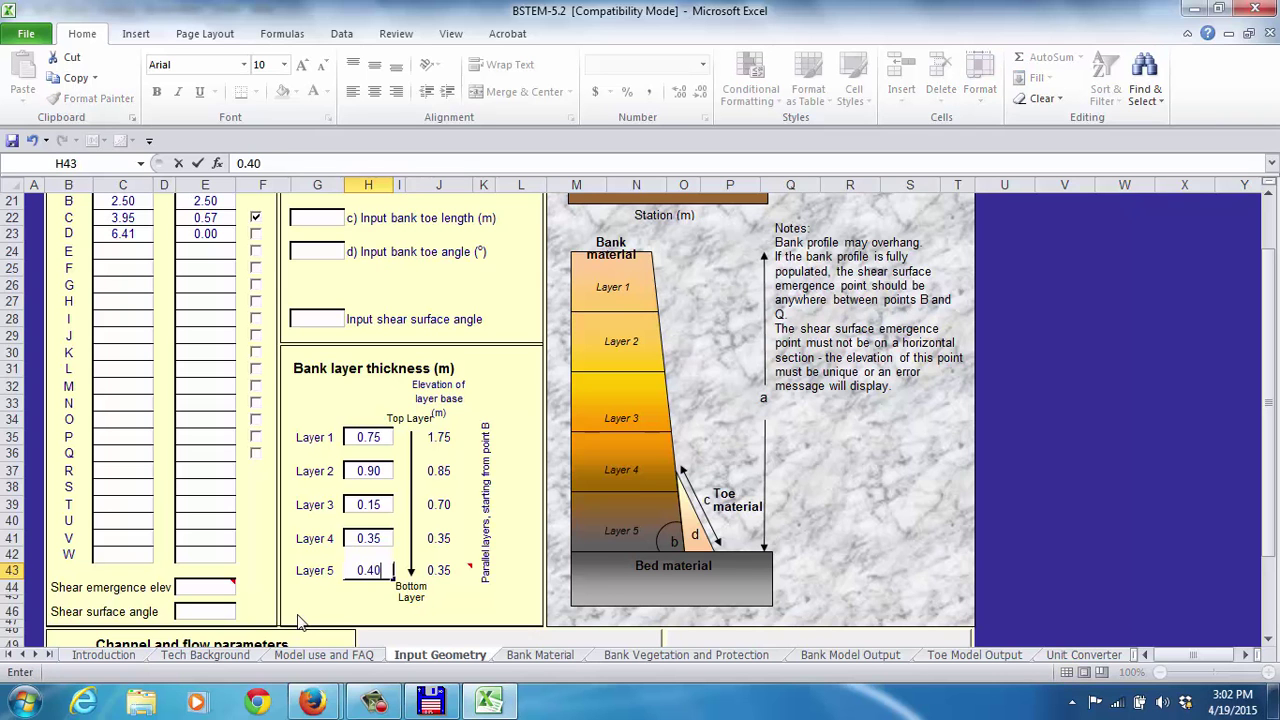
pyautogui.click(327, 601)
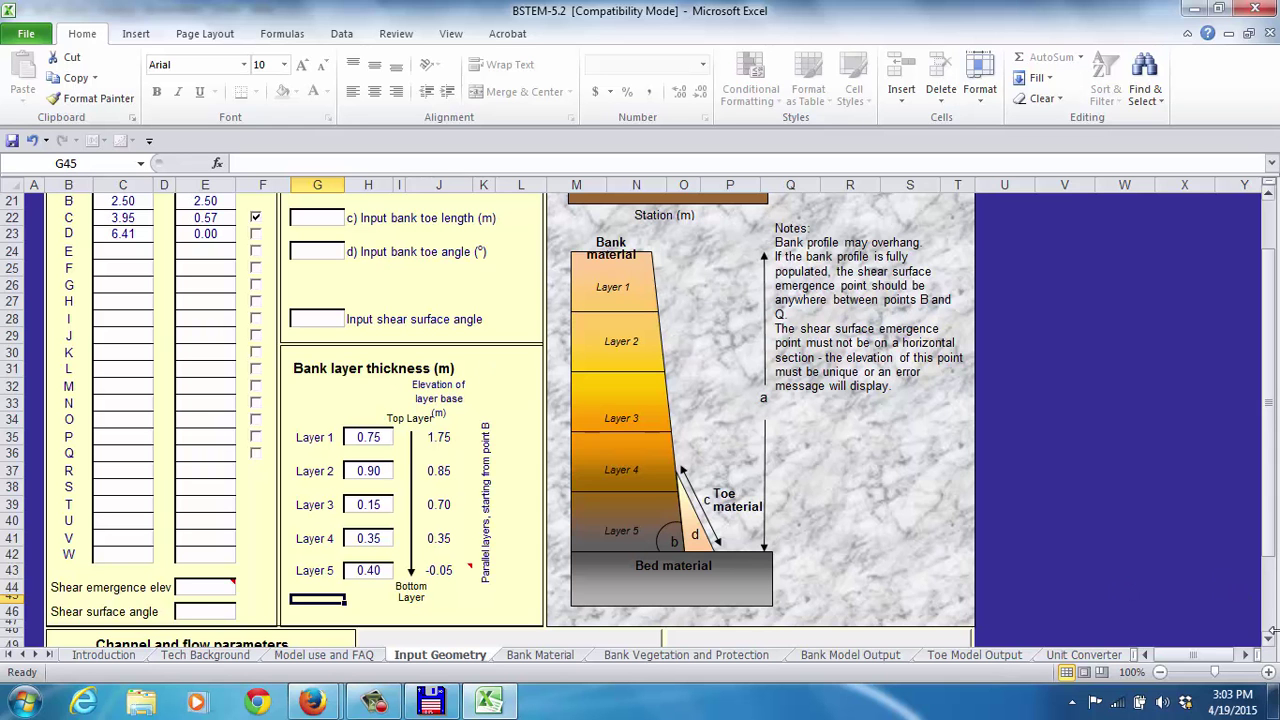
# - Set the channel's reach length to 50 m and its reach slope to 0.0005 m/m
pyautogui.scroll(-3, 1268, 652)
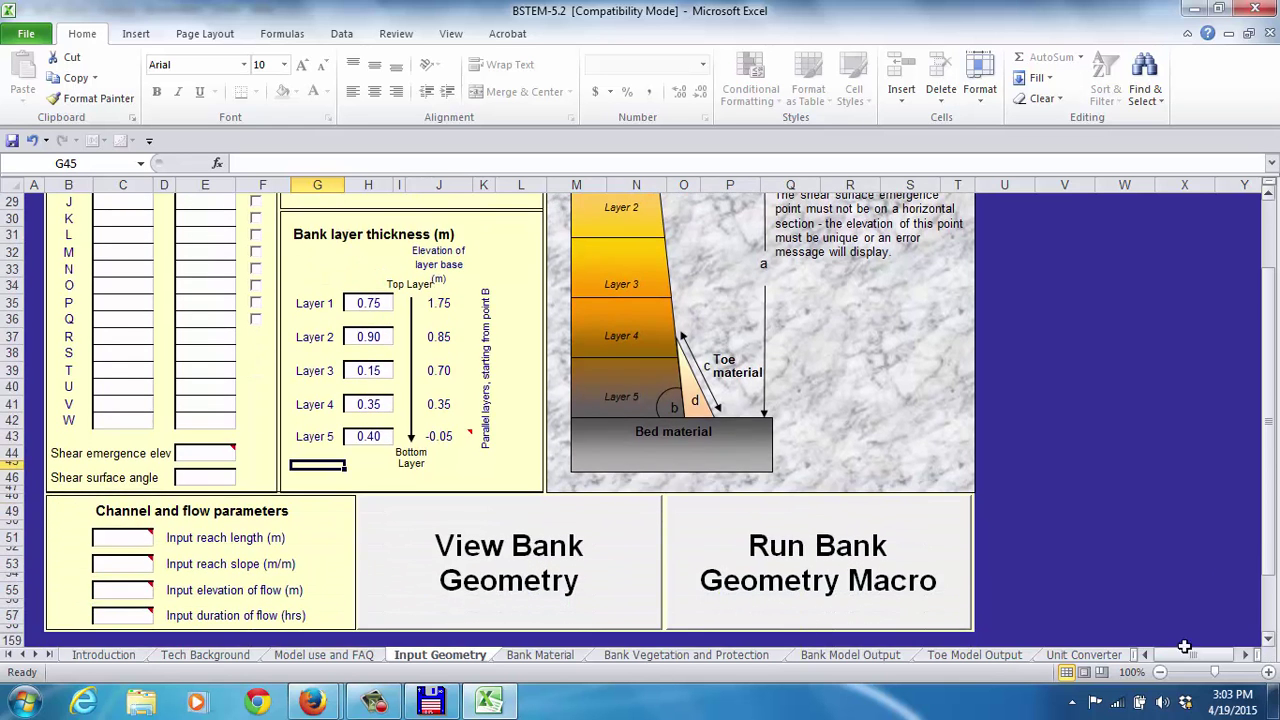
pyautogui.click(127, 549)
pyautogui.click(123, 537)
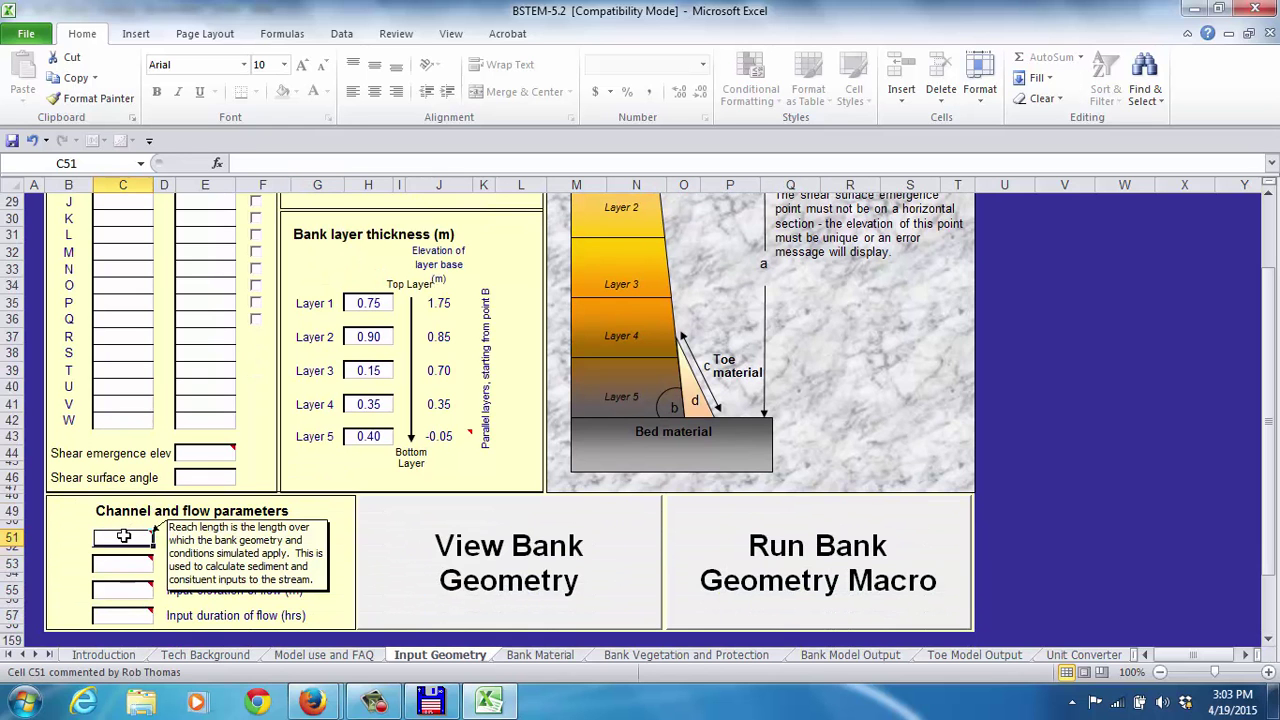
pyautogui.write('50.')
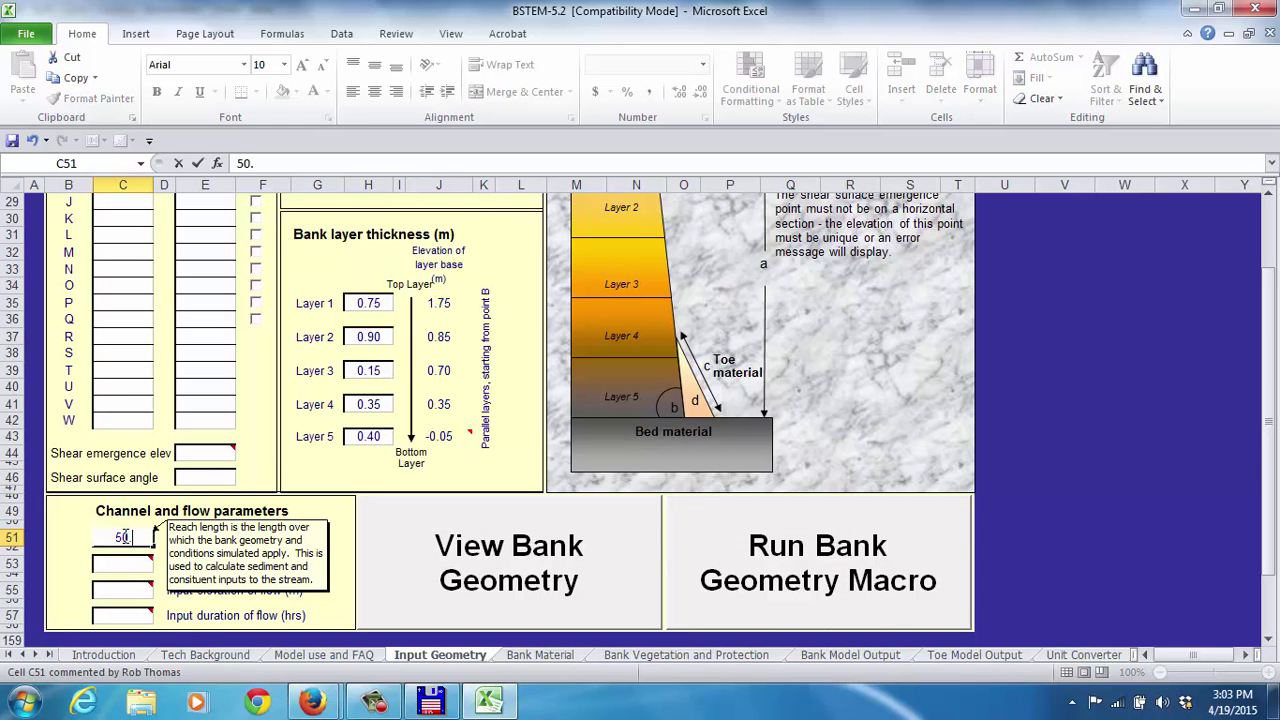
pyautogui.click(120, 563)
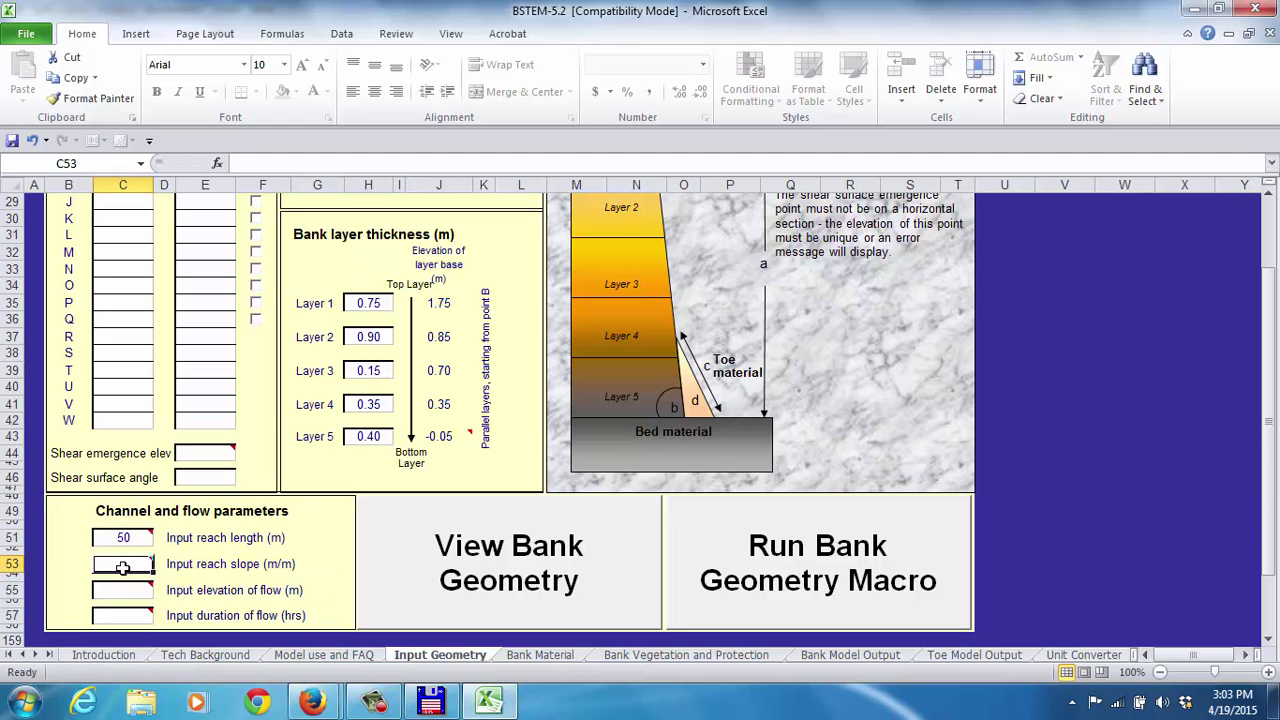
pyautogui.write('0.0005')
pyautogui.moveTo(113, 590)
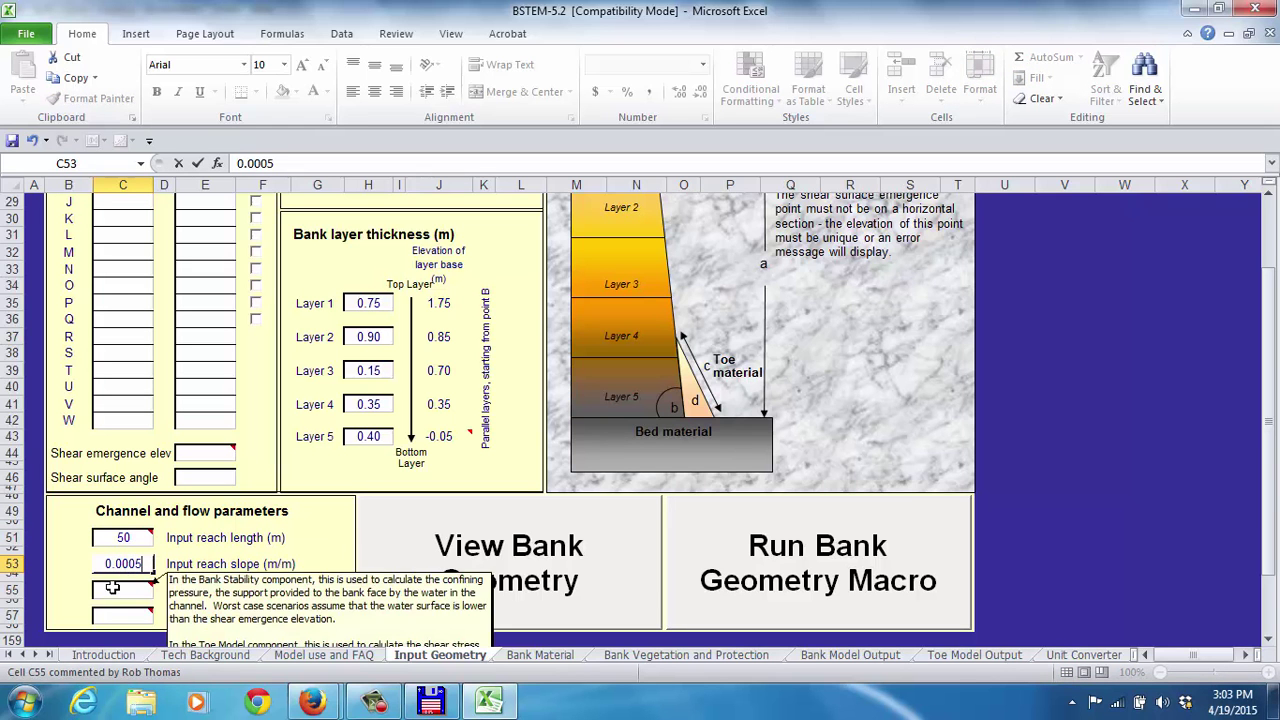
pyautogui.press('Return')
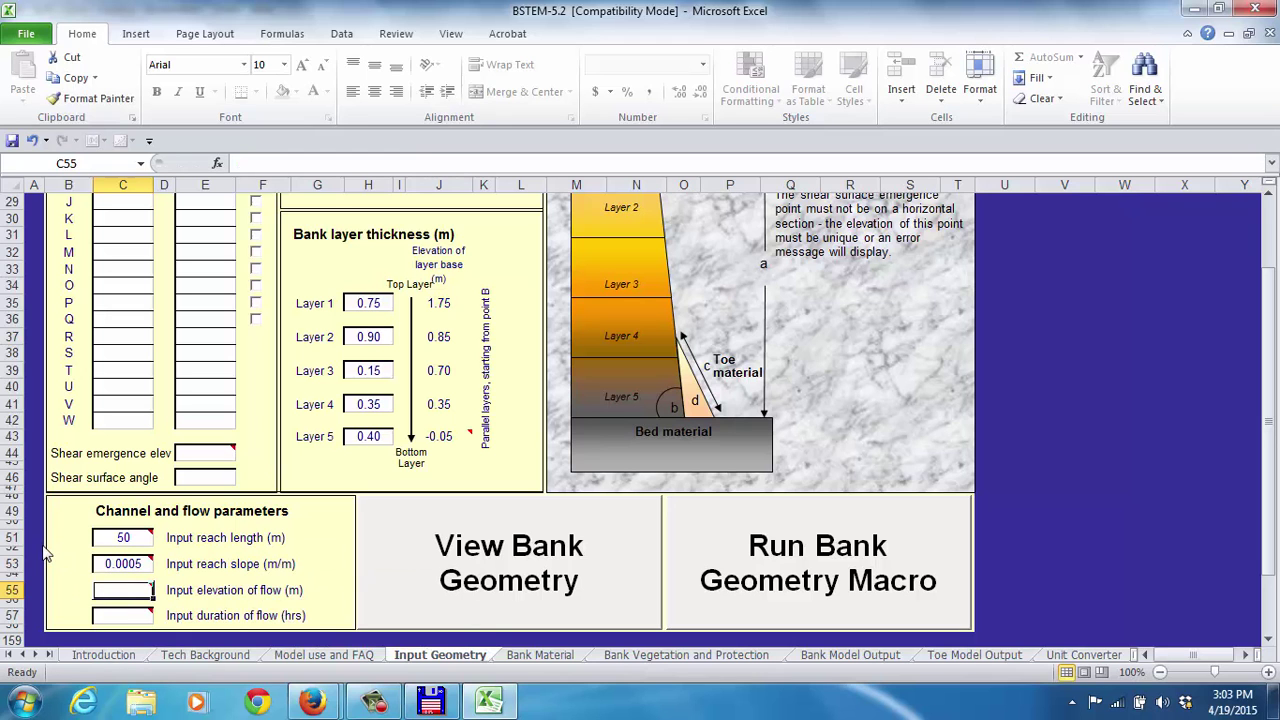
# - Set the elevation of flow to 1.2 m and the duration of flow to 24 hours
pyautogui.write('1.2')
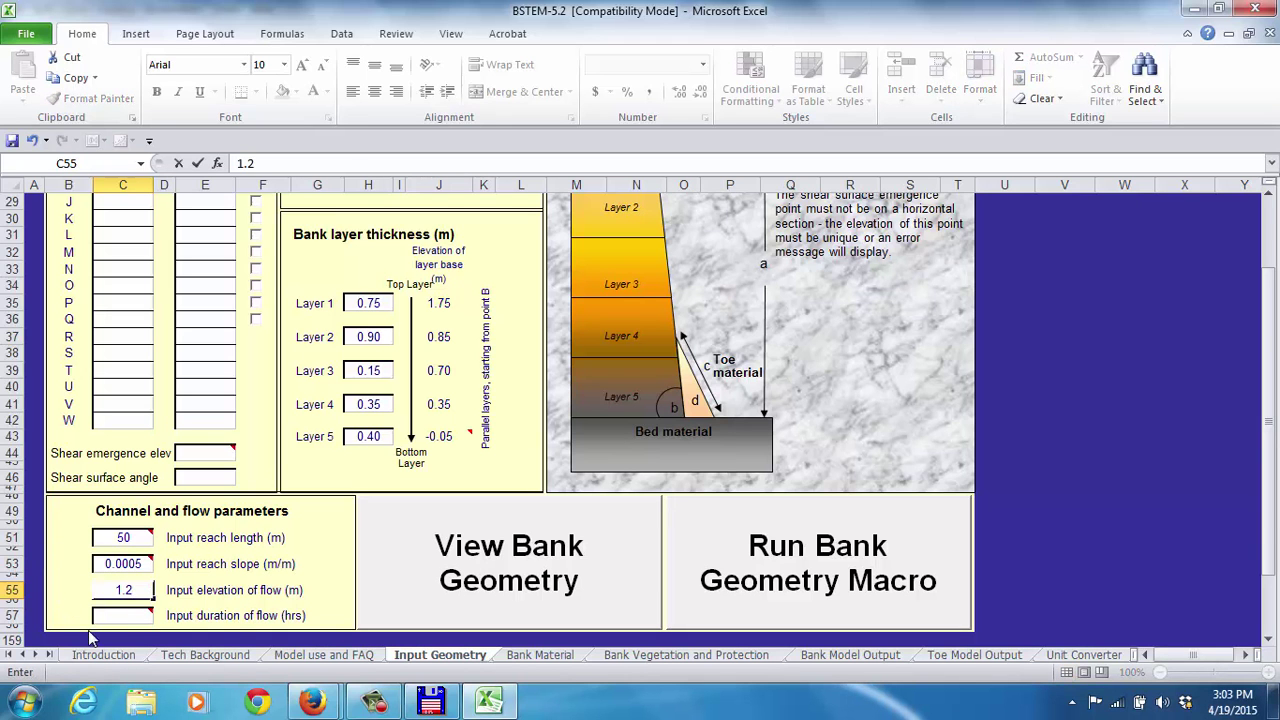
pyautogui.moveTo(125, 612)
pyautogui.press('Return')
pyautogui.write('24')
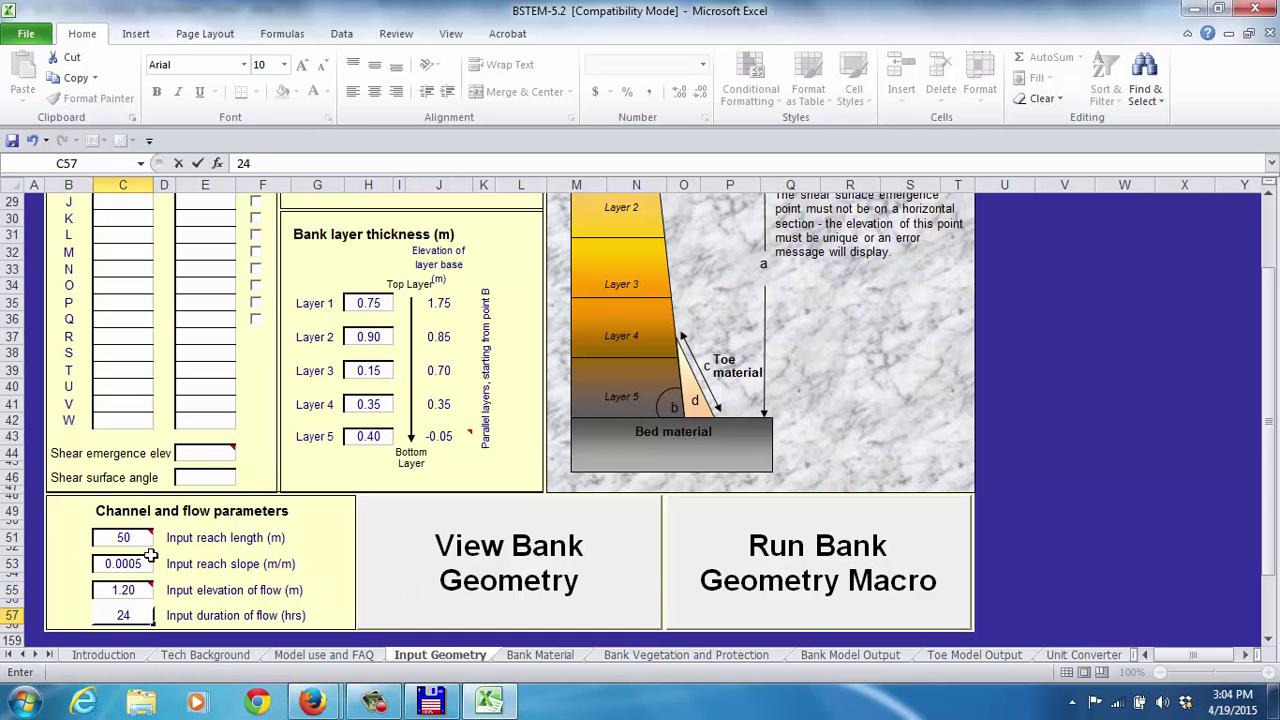
# - Display the bank geometry plot and run the bank geometry macro
pyautogui.click(503, 553)
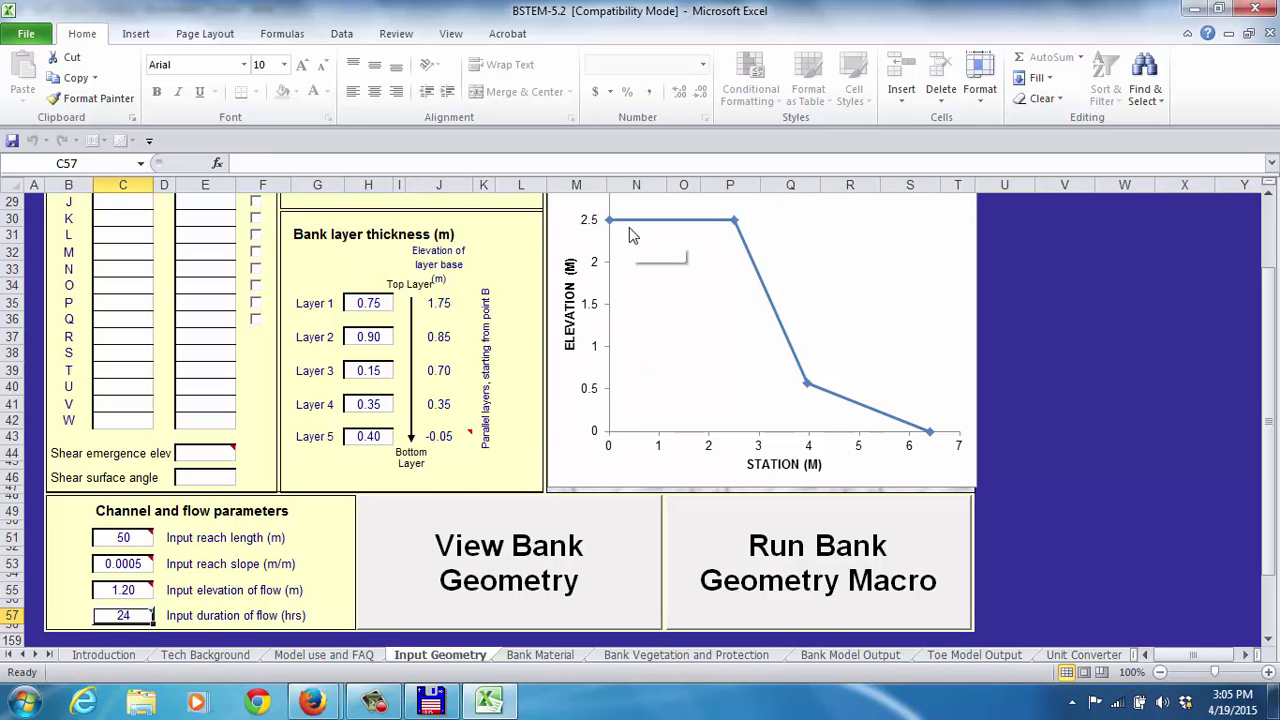
pyautogui.click(817, 555)
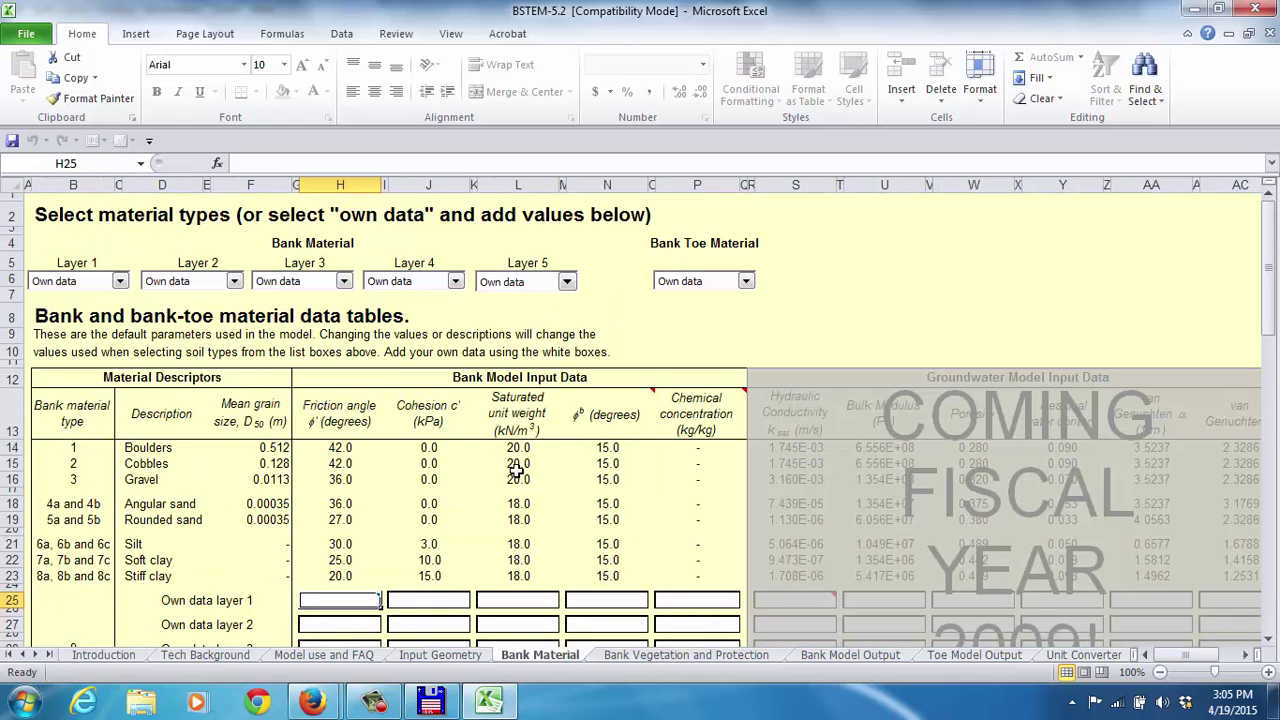
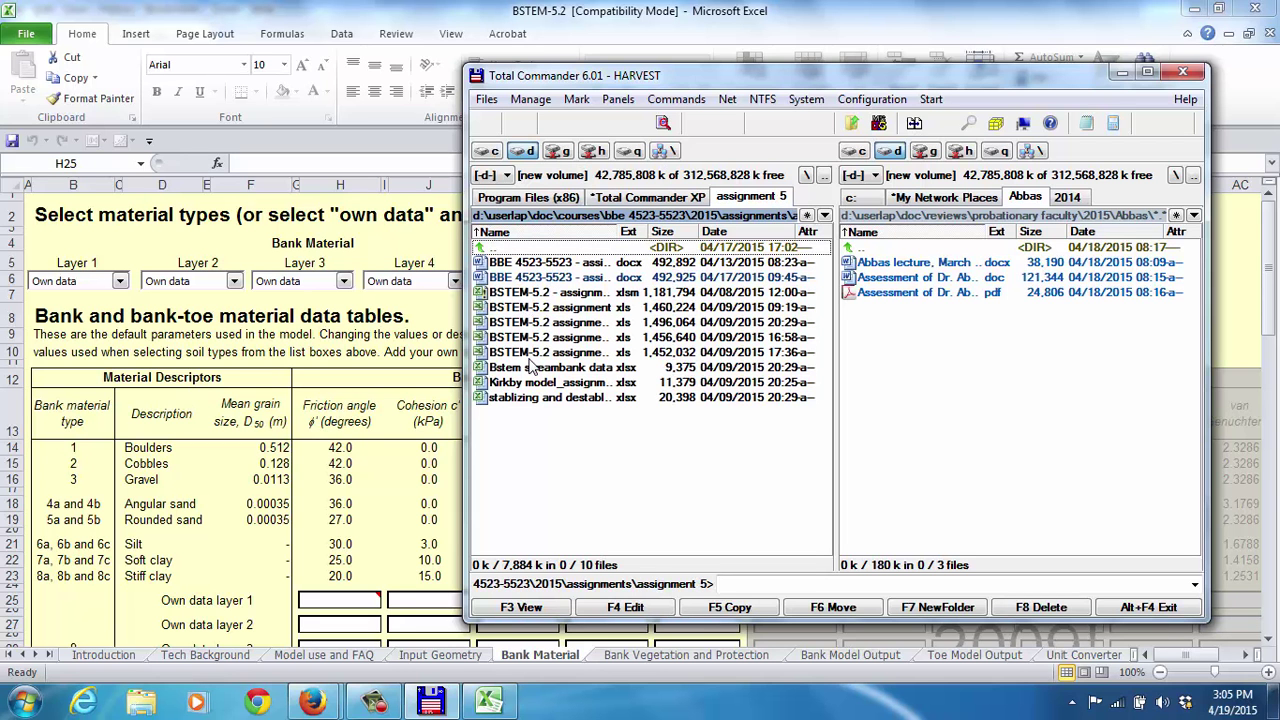
# - Open the "Bstem streambank data" workbook to check the layer properties, then switch back to the BSTEM-5.2 workbook
pyautogui.doubleClick(535, 368)
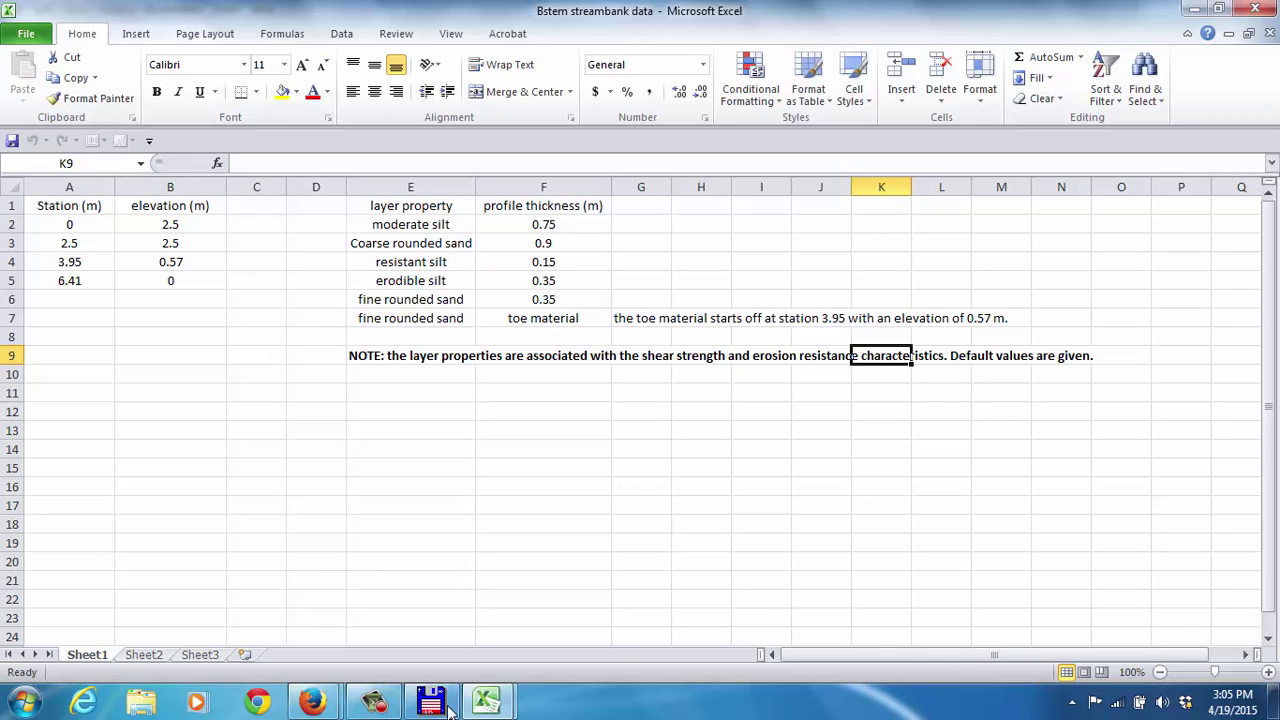
pyautogui.moveTo(500, 705)
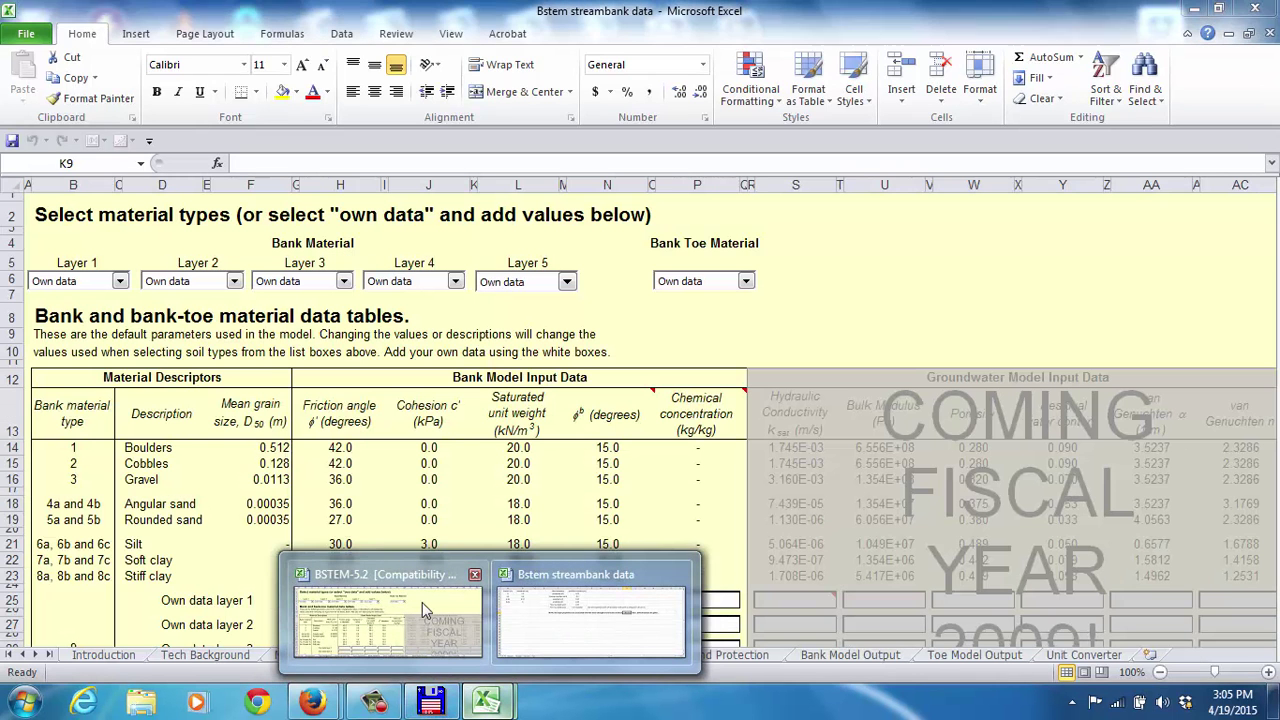
pyautogui.click(422, 602)
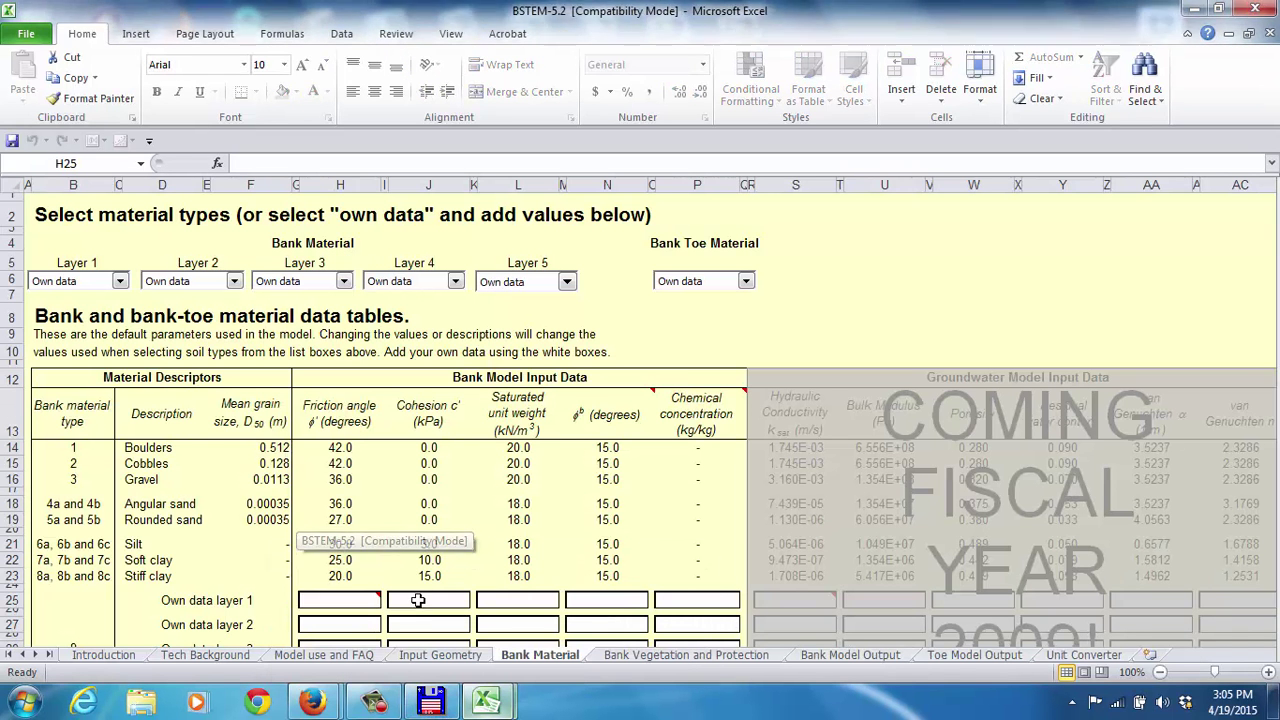
# - Set the bank material to Moderate silt for Layer 1, Coarse rounded sand for Layer 2 and Resistant silt for Layer 3
pyautogui.click(120, 281)
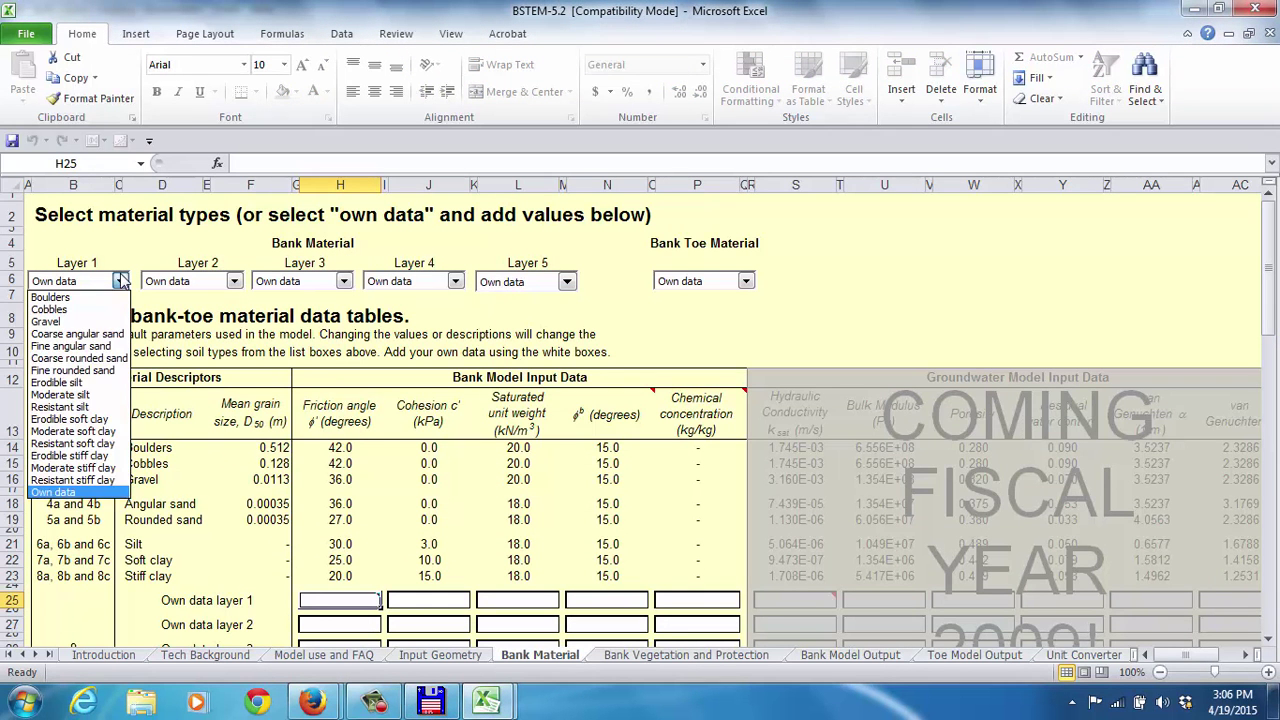
pyautogui.click(97, 396)
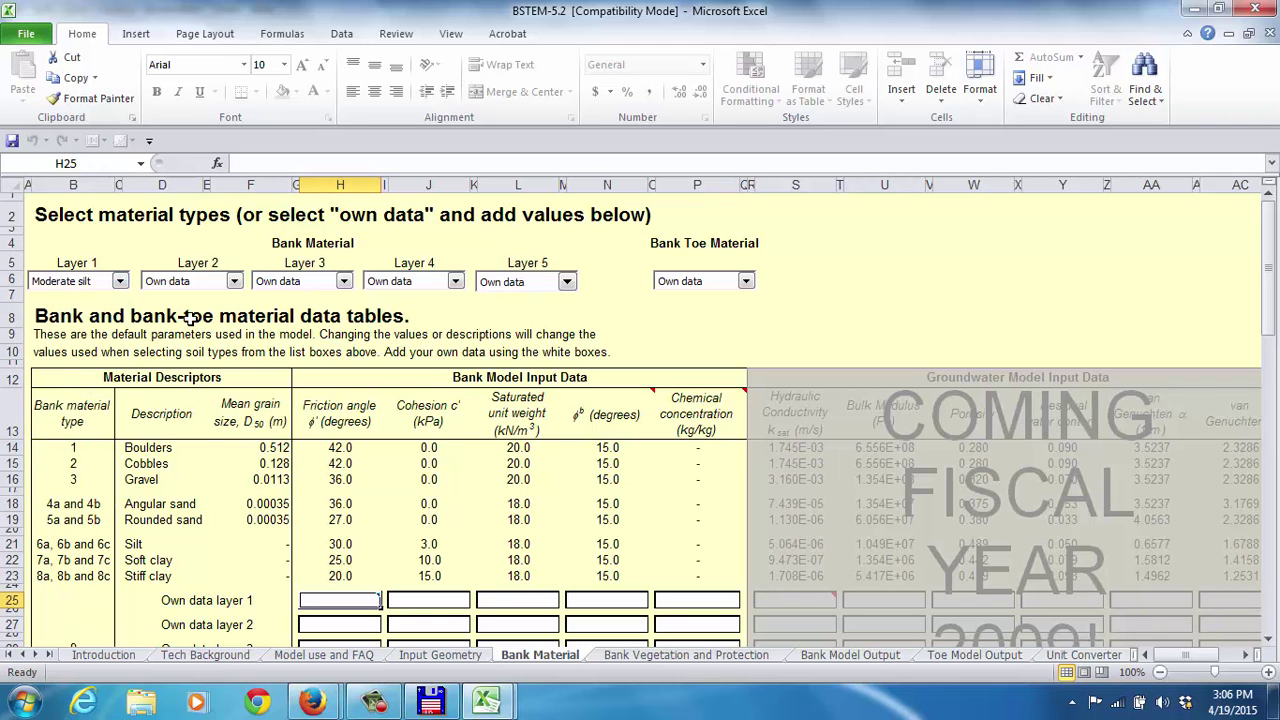
pyautogui.click(234, 282)
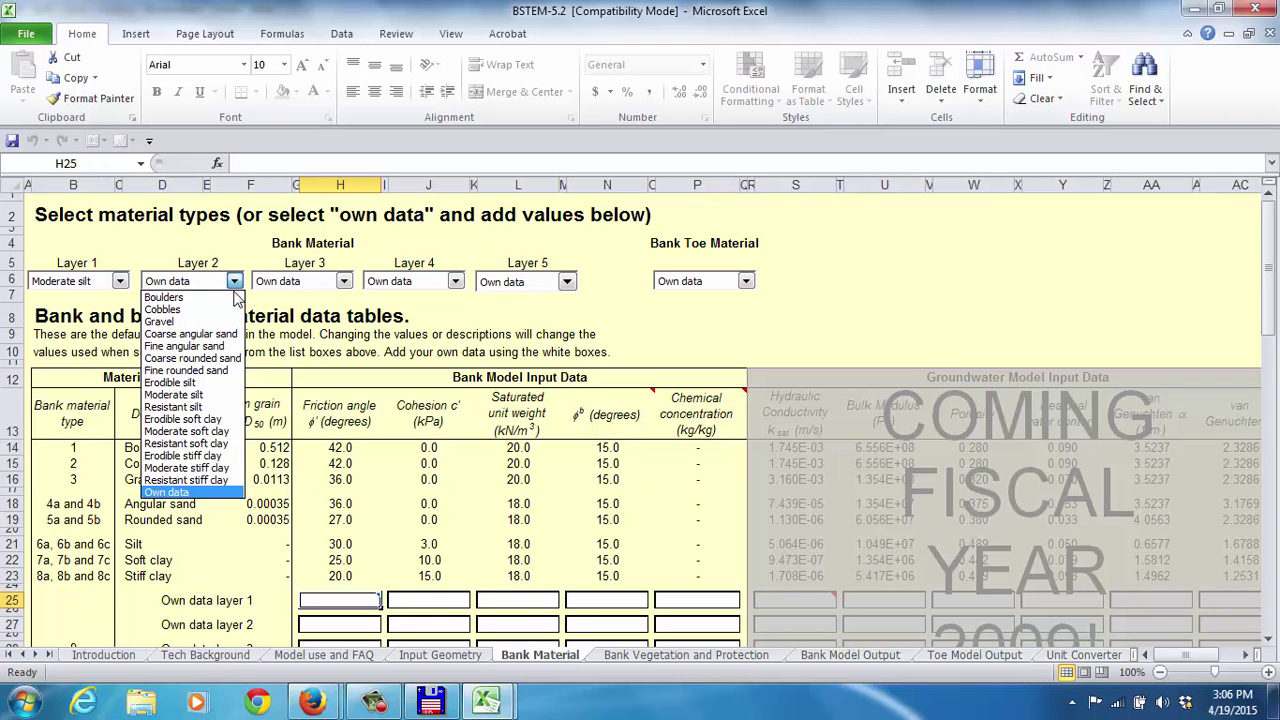
pyautogui.click(218, 359)
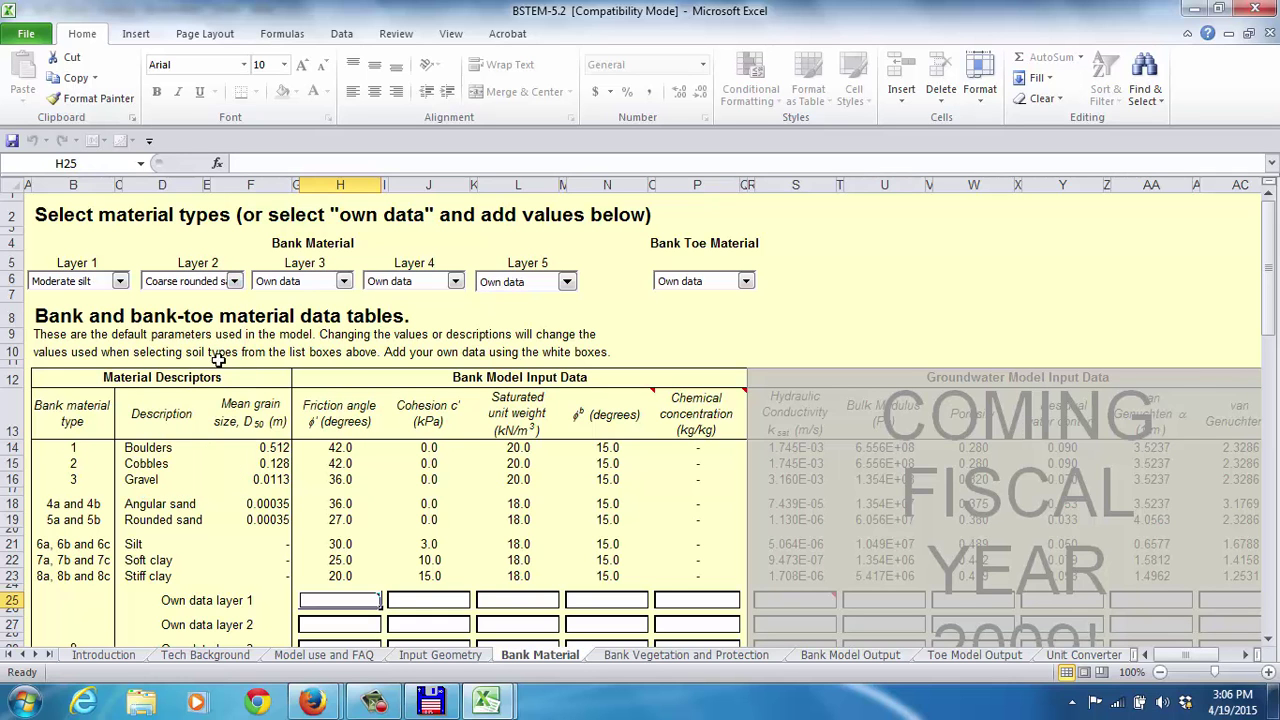
pyautogui.click(343, 281)
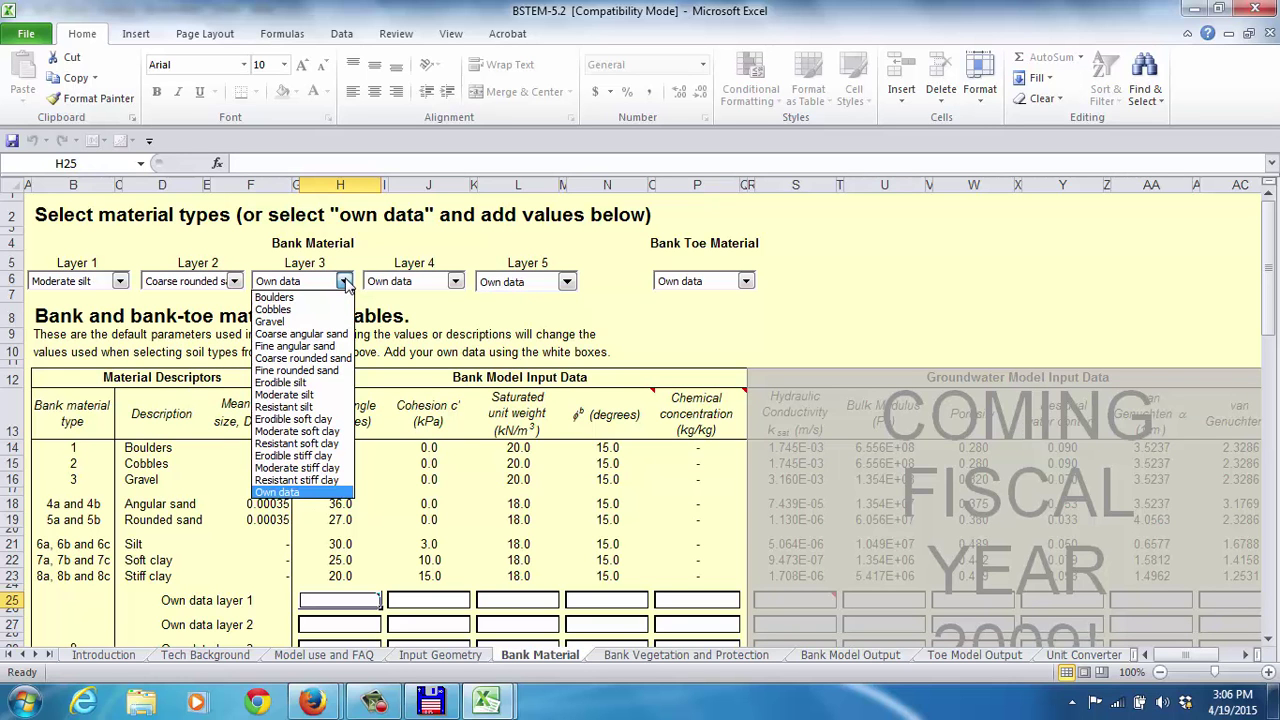
pyautogui.click(304, 407)
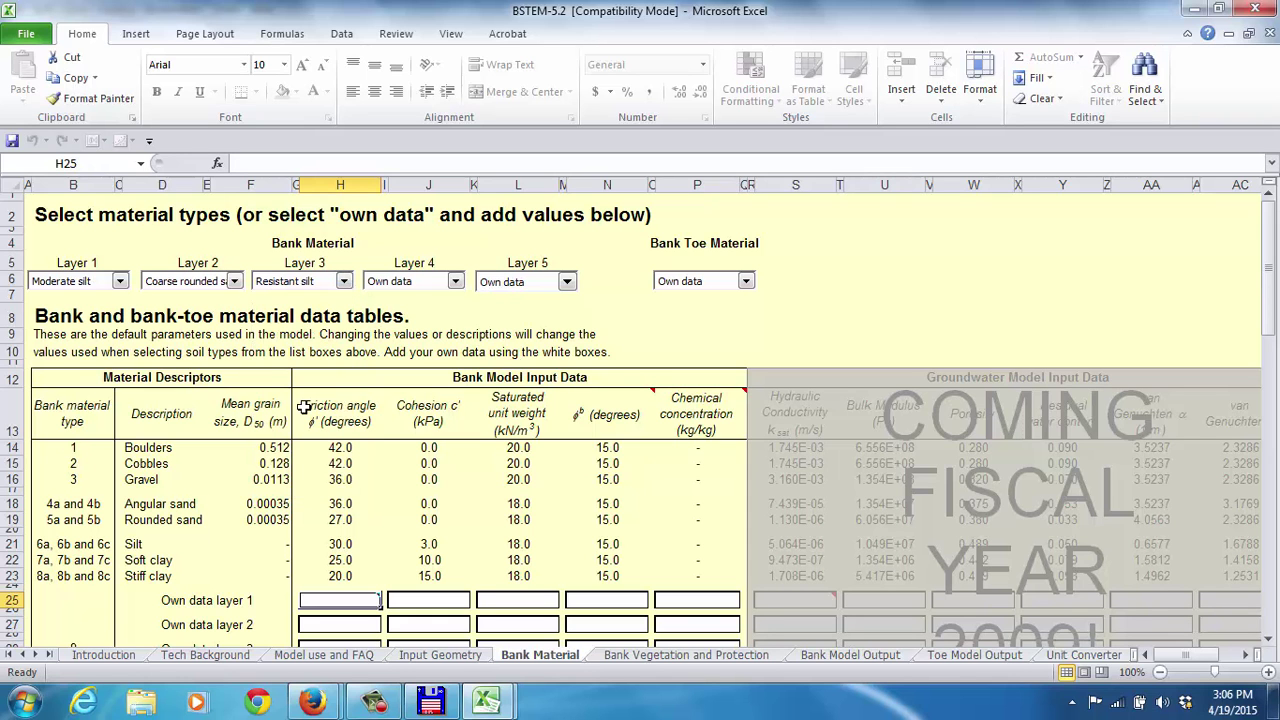
# - Set the bank material to Erodible silt for Layer 4 and Fine rounded sand for Layer 5 and the bank toe
pyautogui.click(457, 285)
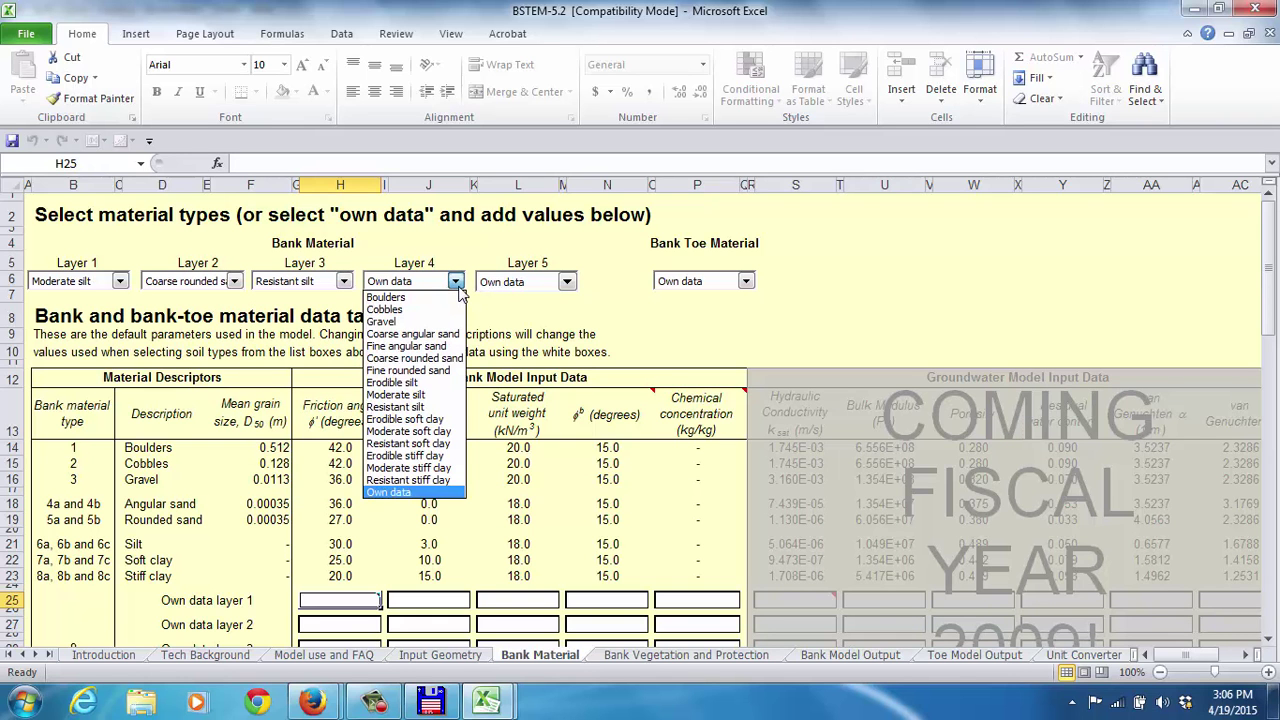
pyautogui.click(425, 382)
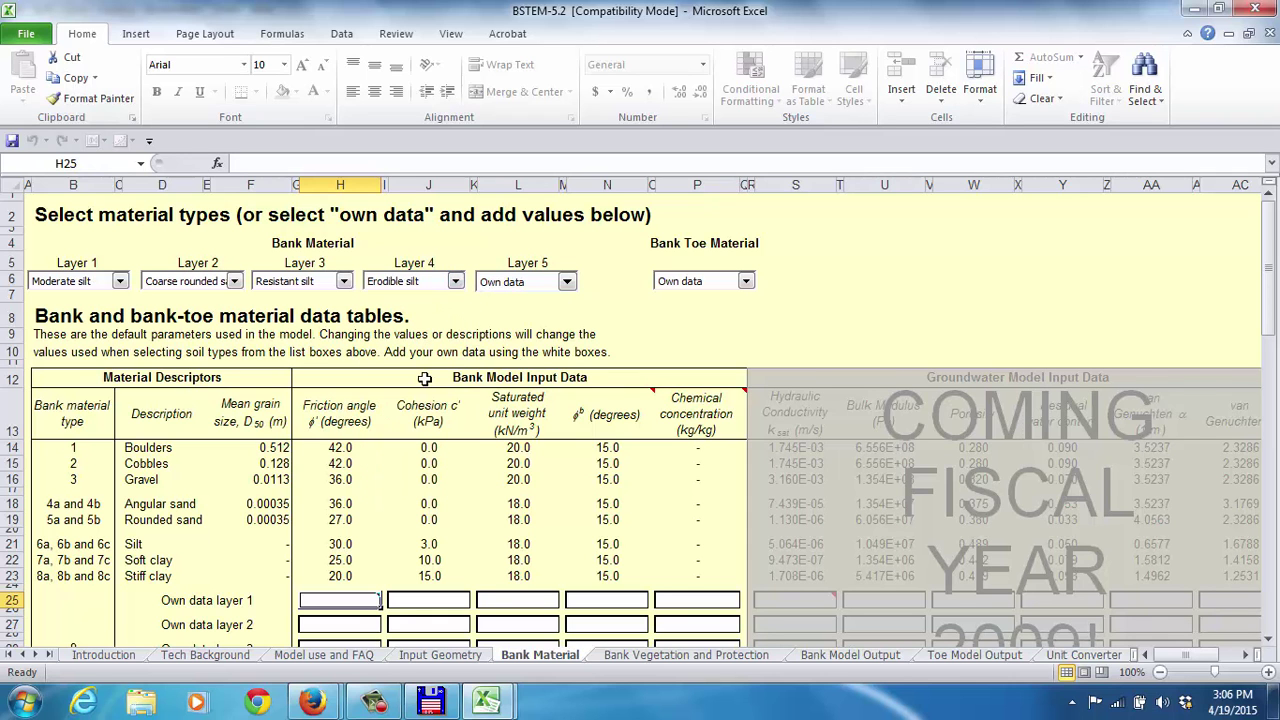
pyautogui.click(567, 284)
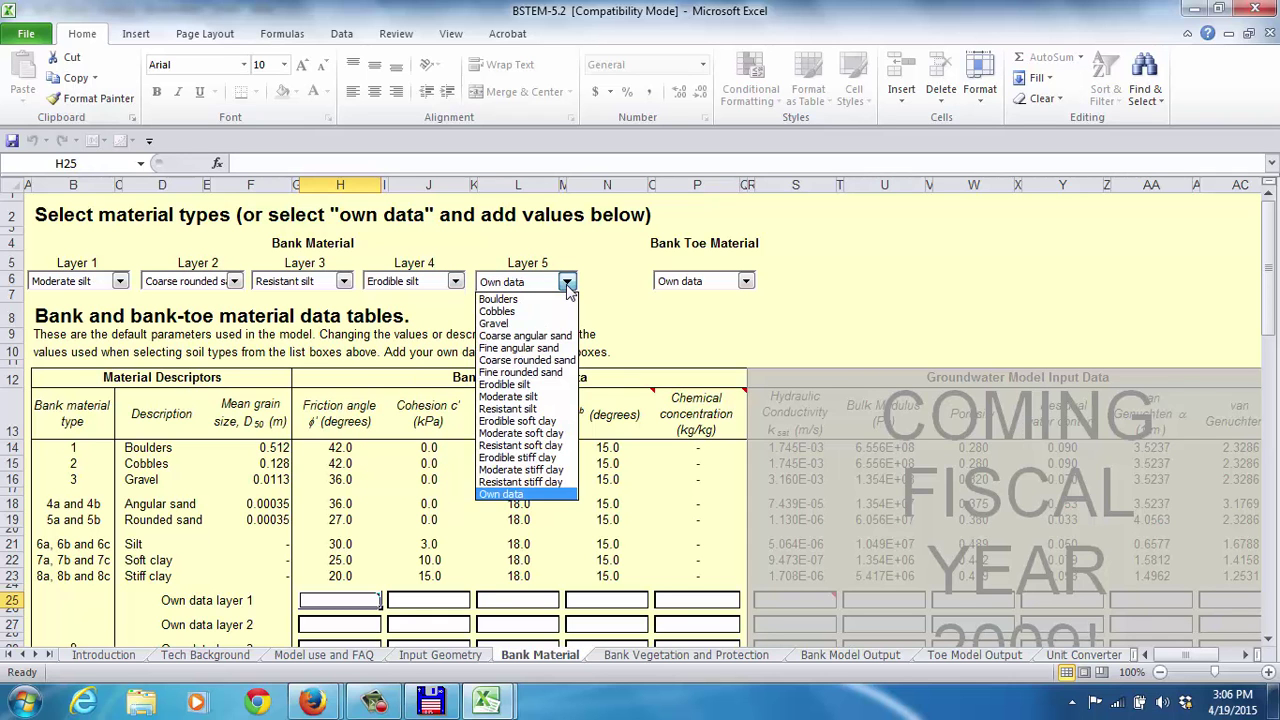
pyautogui.click(521, 373)
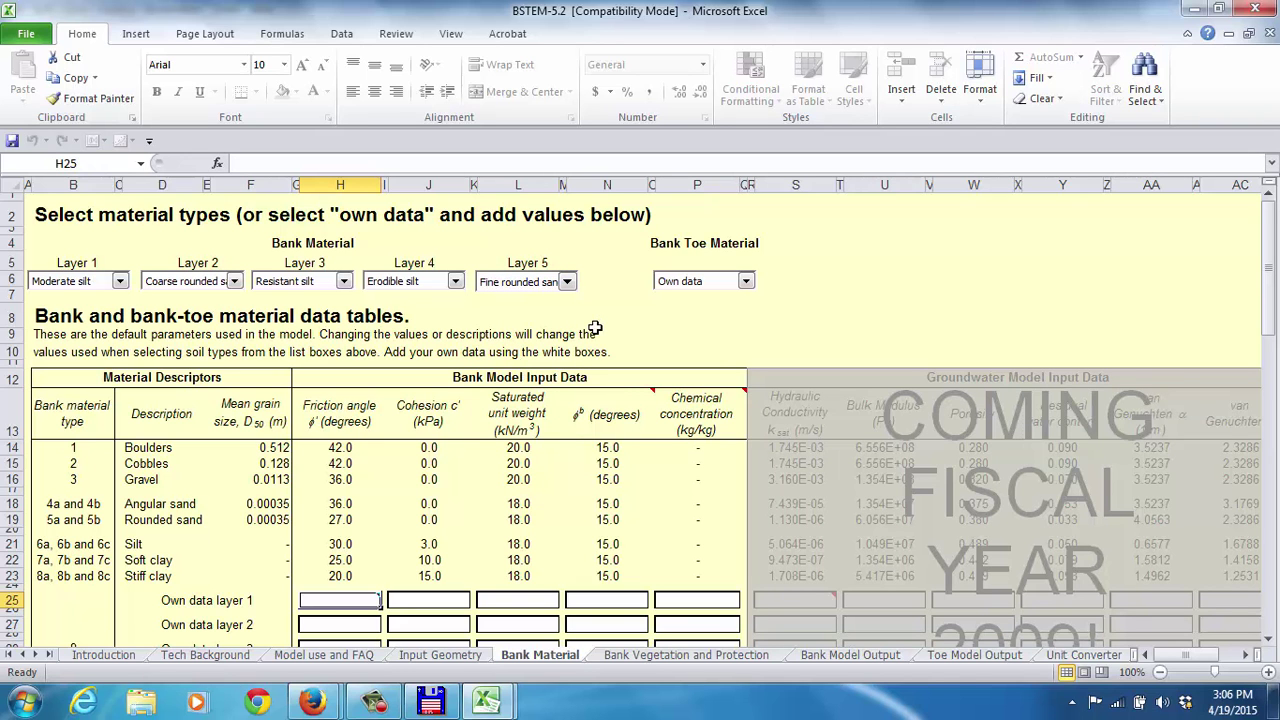
pyautogui.click(746, 282)
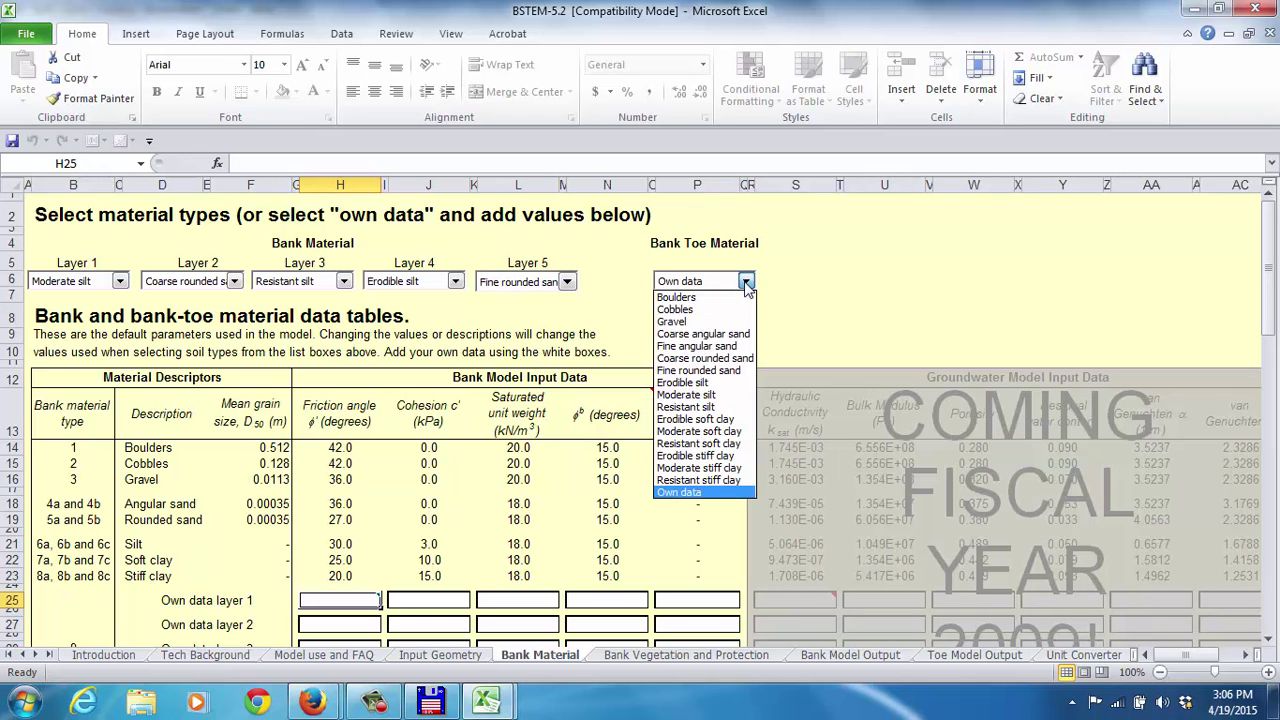
pyautogui.click(705, 370)
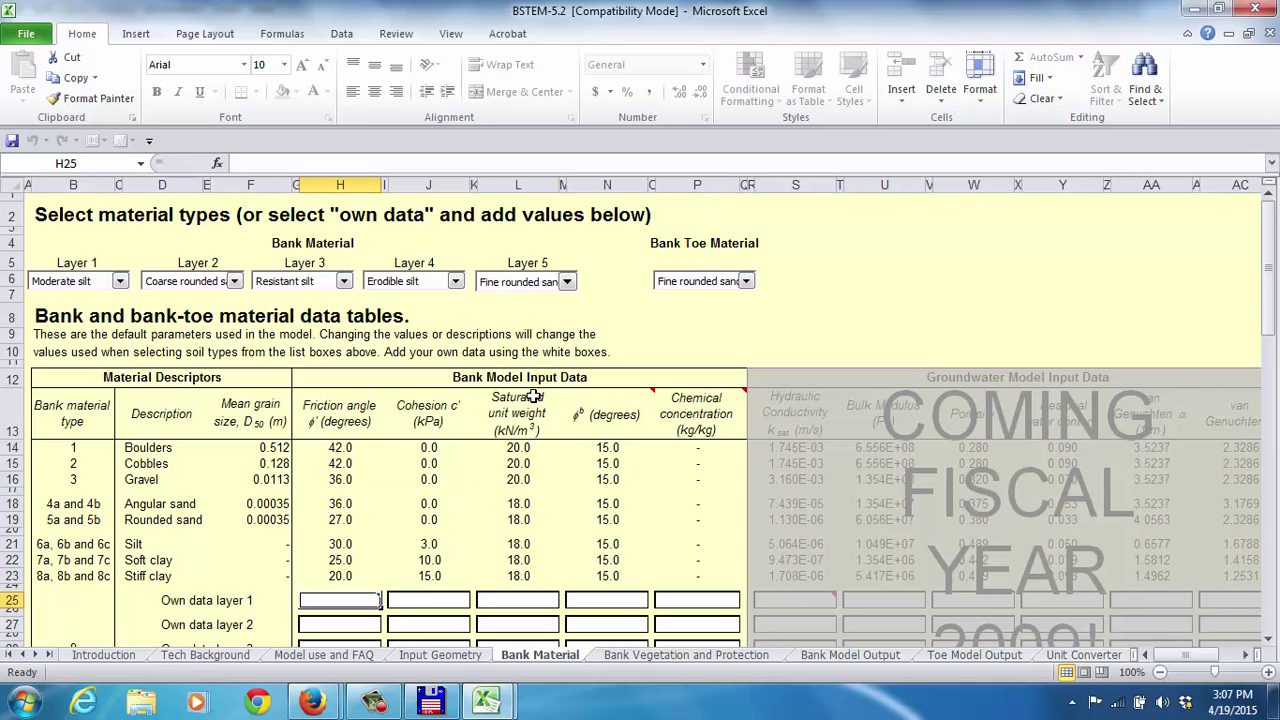
# - Set the water table depth below bank top to 0.95 m on the Bank Model Output sheet
pyautogui.click(850, 655)
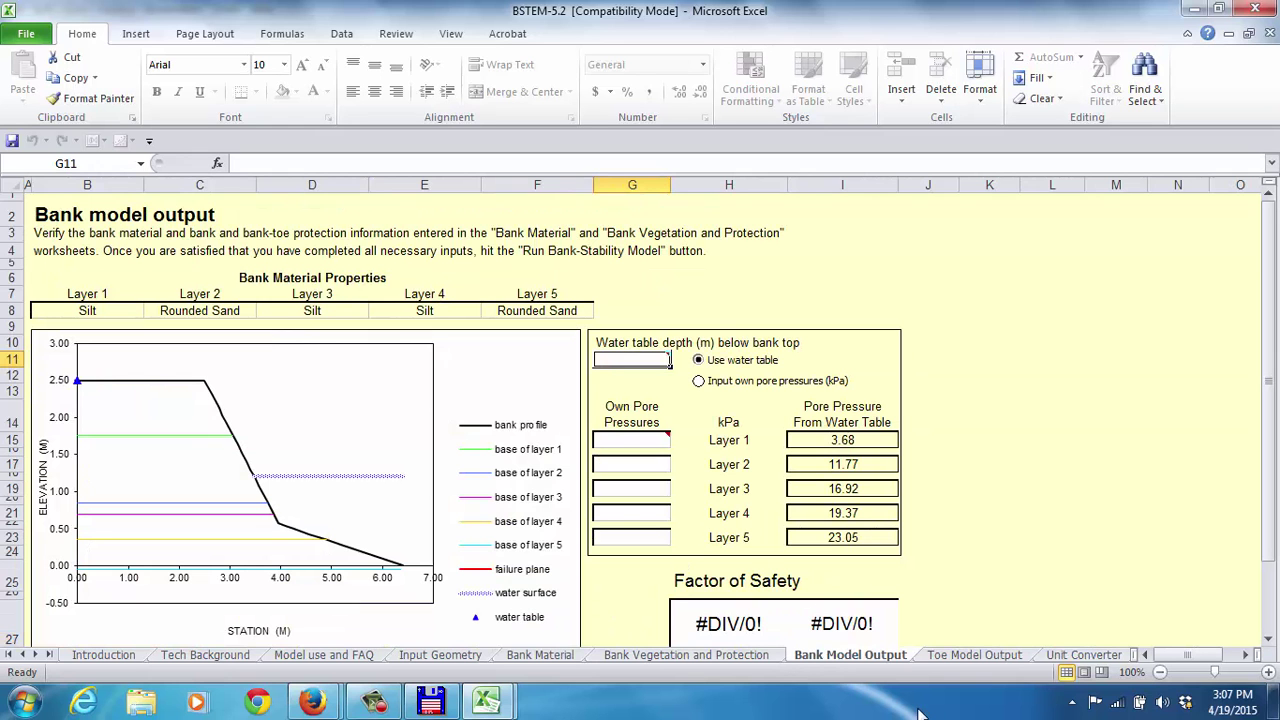
pyautogui.click(1268, 641)
pyautogui.click(1268, 641)
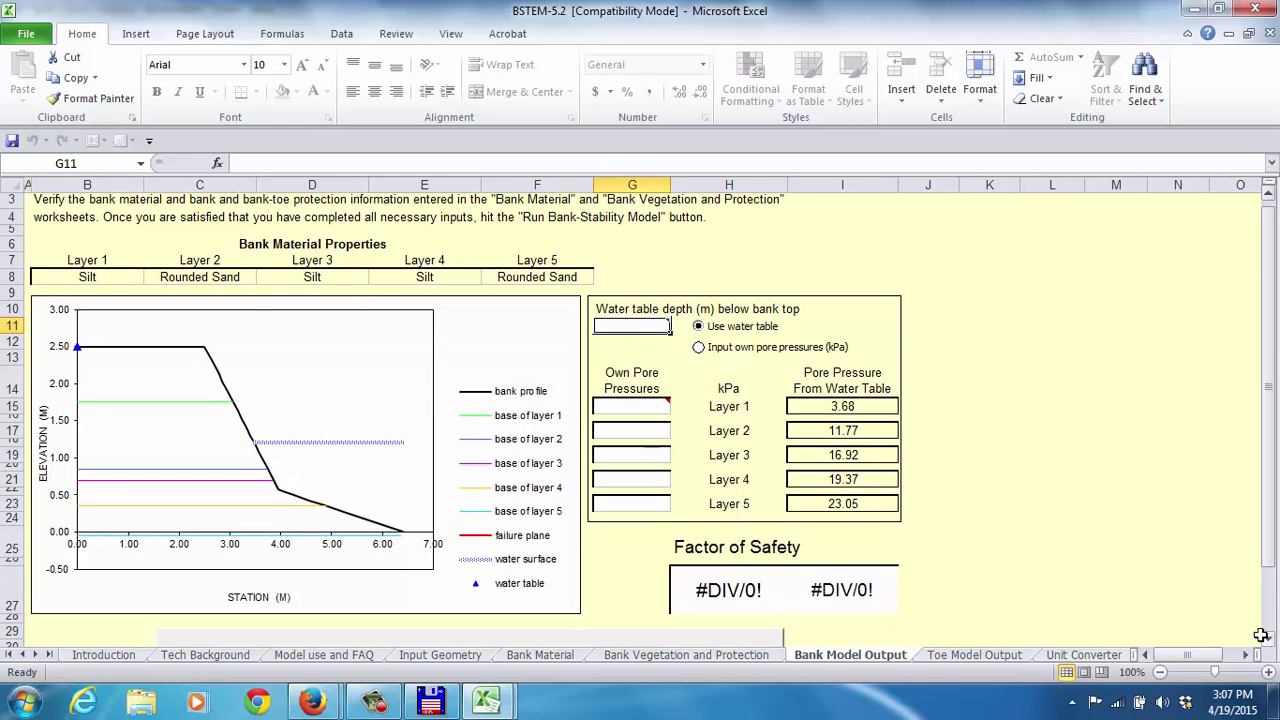
pyautogui.moveTo(647, 328)
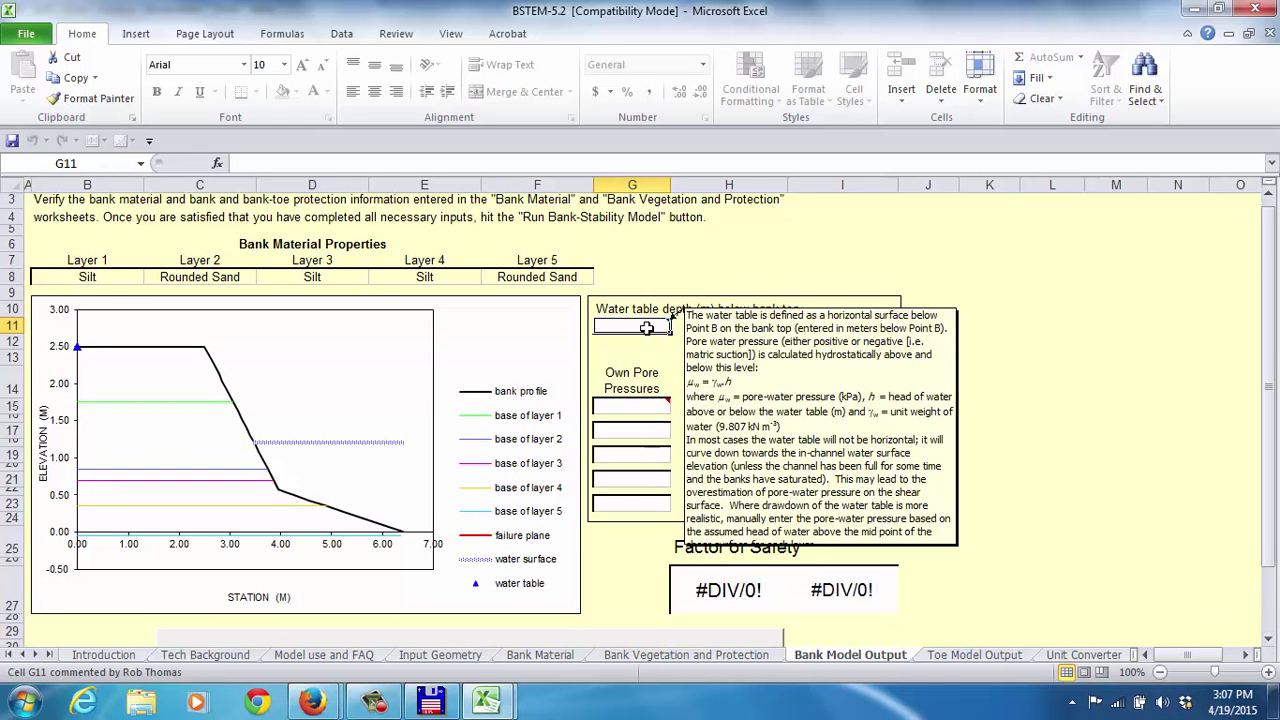
pyautogui.write('0.9')
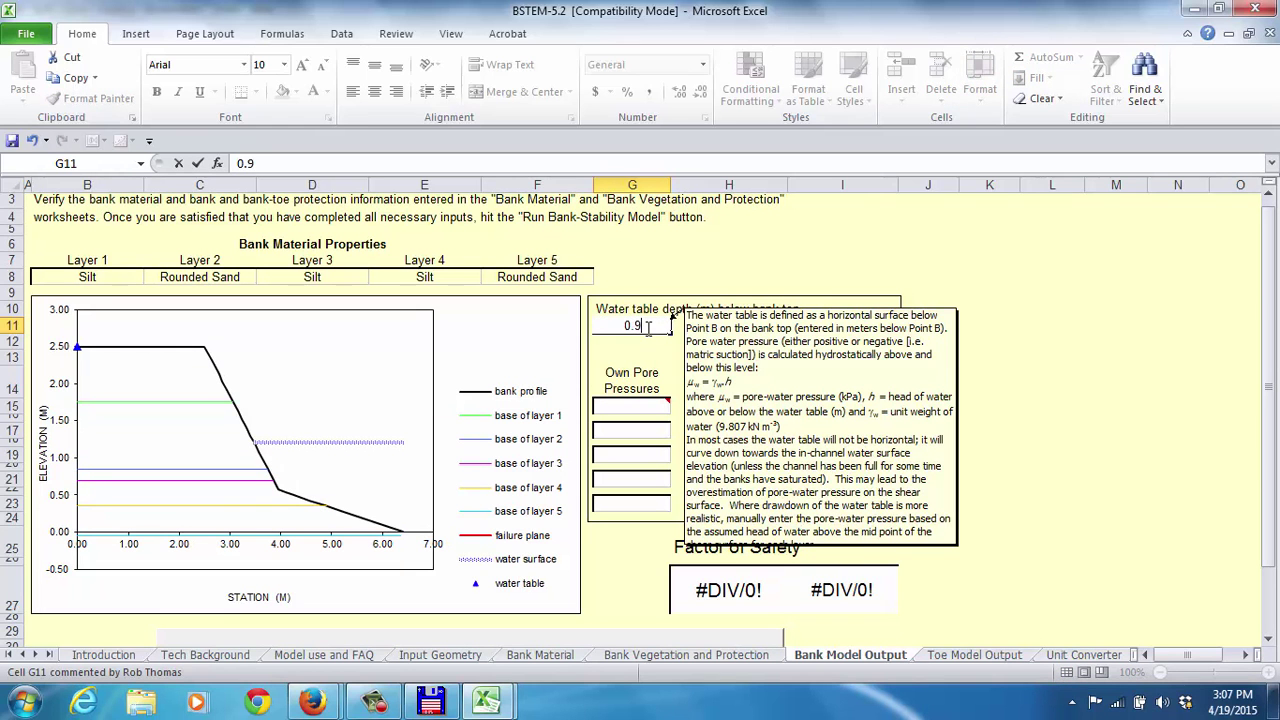
pyautogui.write('5')
pyautogui.click(618, 352)
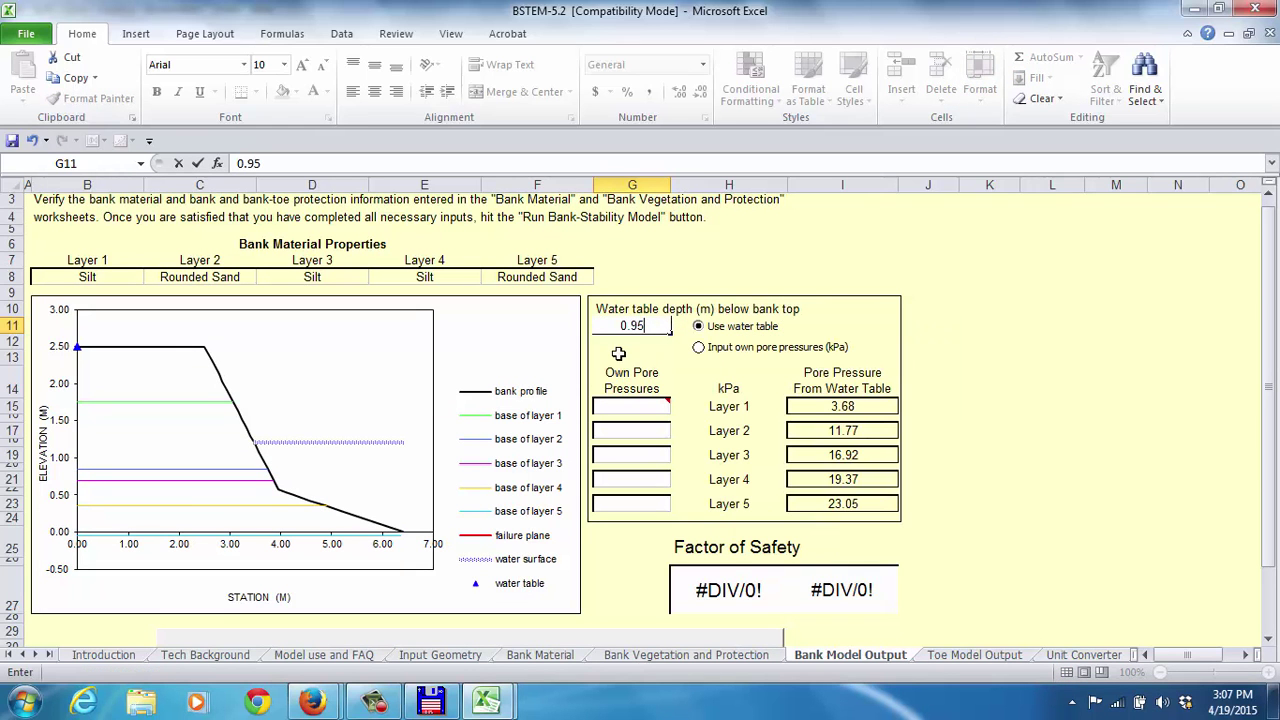
# - Run the bank-stability model from the Bank Model Output sheet
pyautogui.moveTo(650, 328)
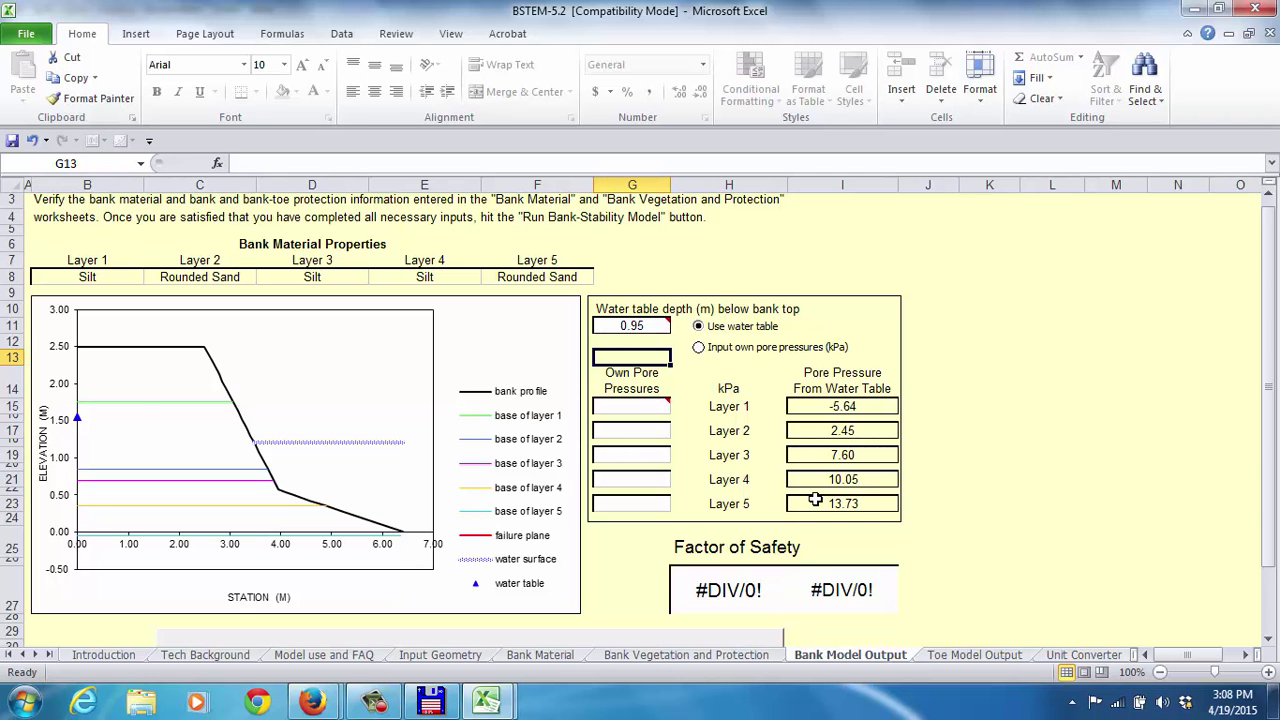
pyautogui.moveTo(84, 428)
pyautogui.click(1267, 645)
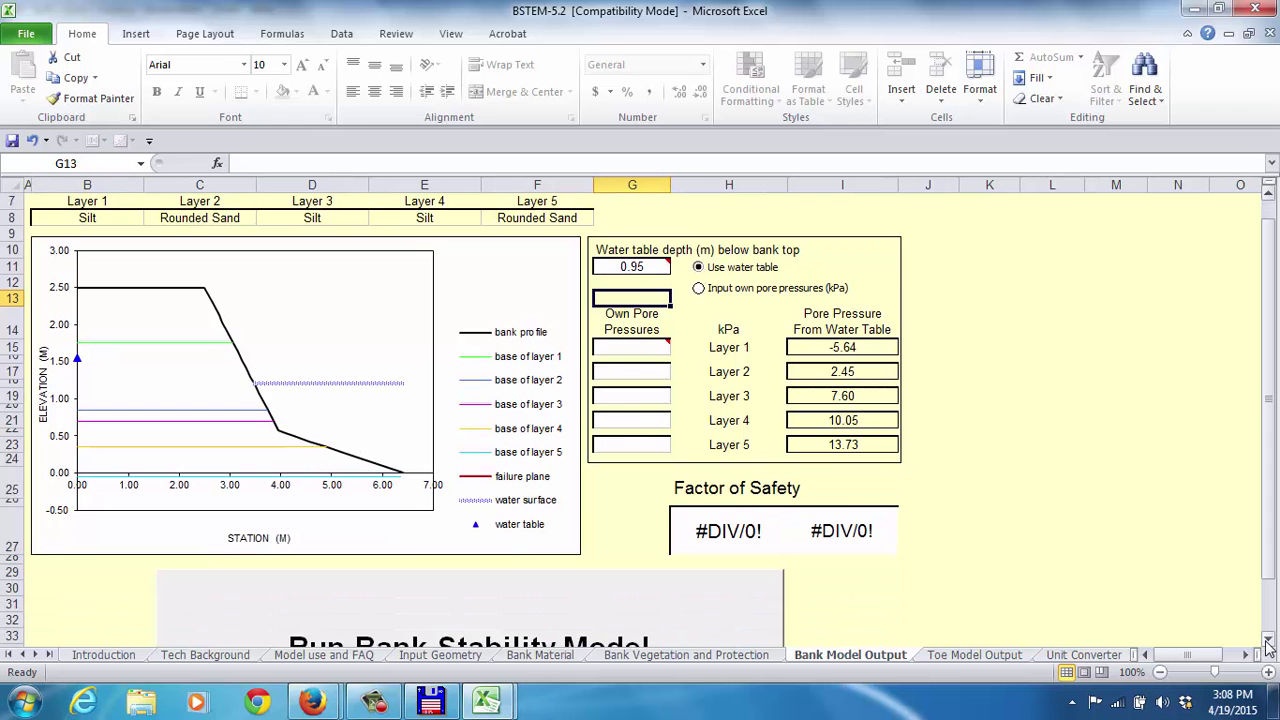
pyautogui.click(1267, 645)
pyautogui.click(1267, 645)
pyautogui.click(1267, 645)
pyautogui.click(1267, 645)
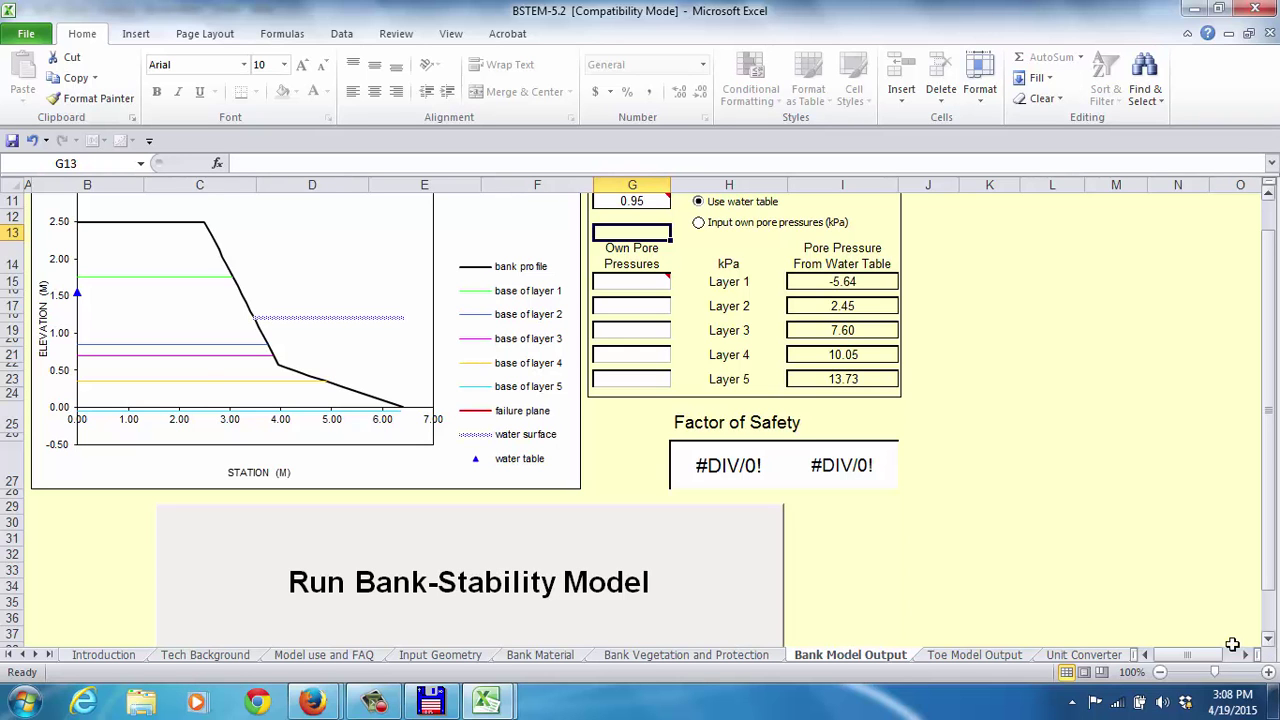
pyautogui.click(557, 554)
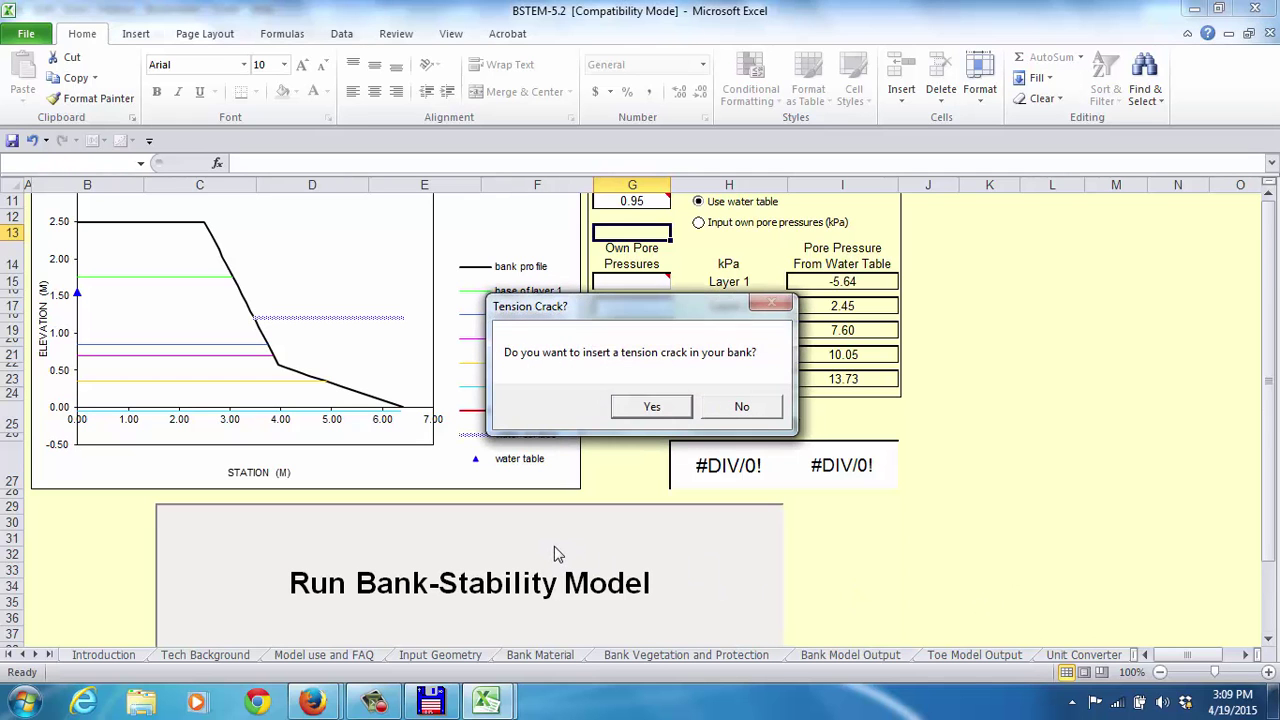